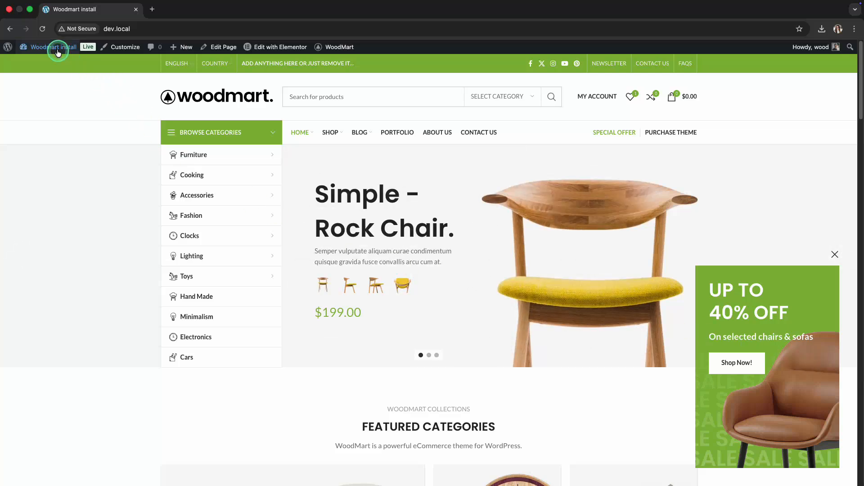
- Go to the Floating Blocks section of the WordPress admin and start adding a new block
click(40, 59)
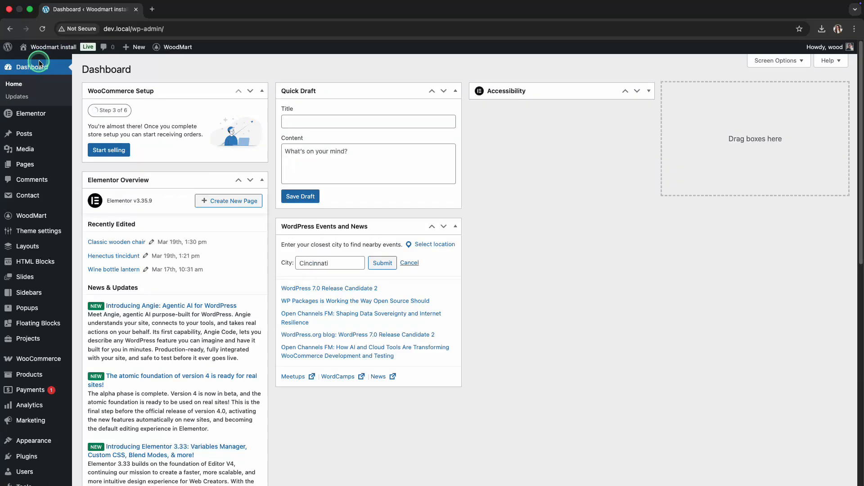
click(40, 324)
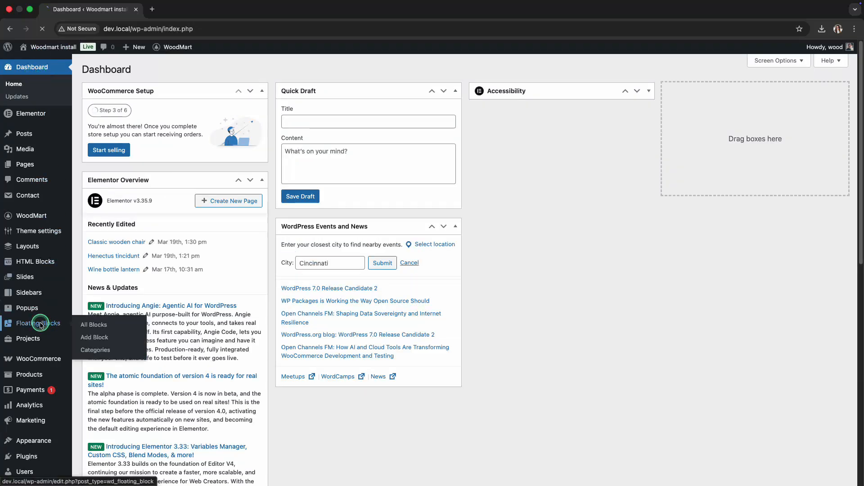
click(164, 131)
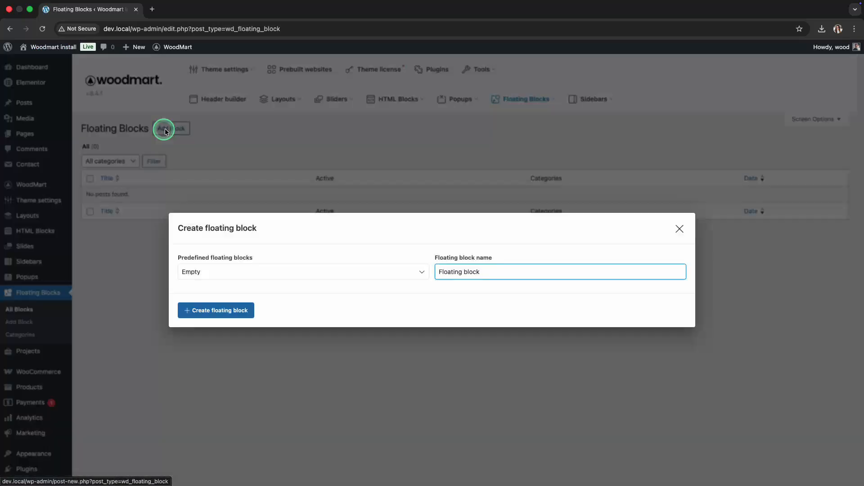
- Look through the predefined Button, Banner and Bar floating block templates, and return the selection to Empty
click(207, 272)
click(209, 280)
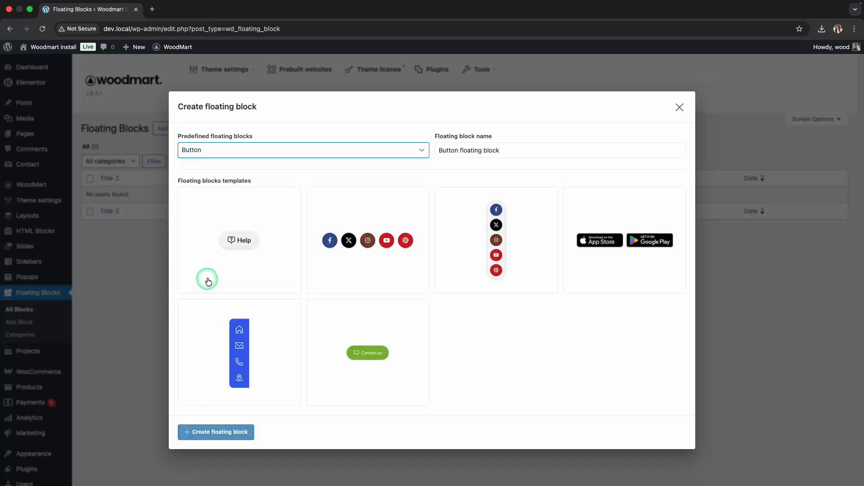
click(210, 153)
click(208, 161)
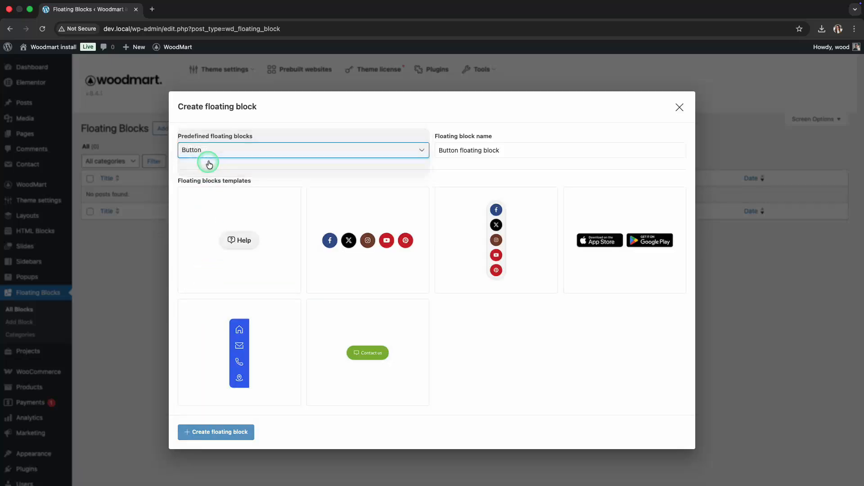
click(209, 137)
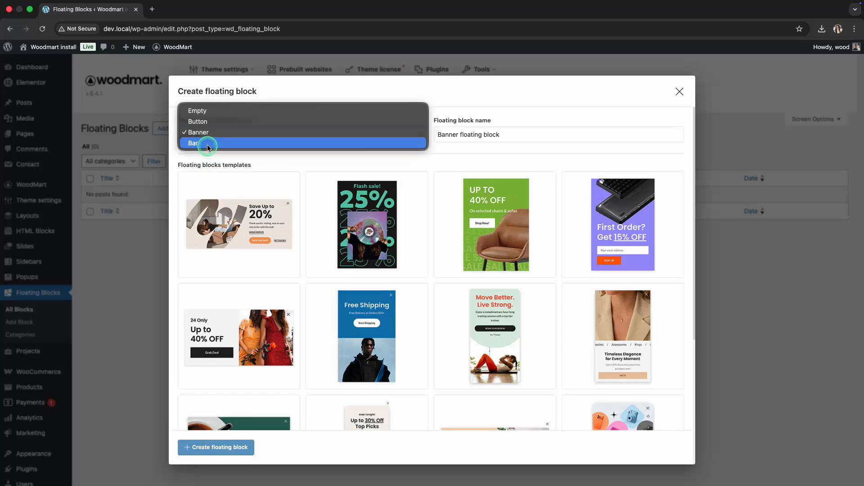
click(208, 143)
click(208, 149)
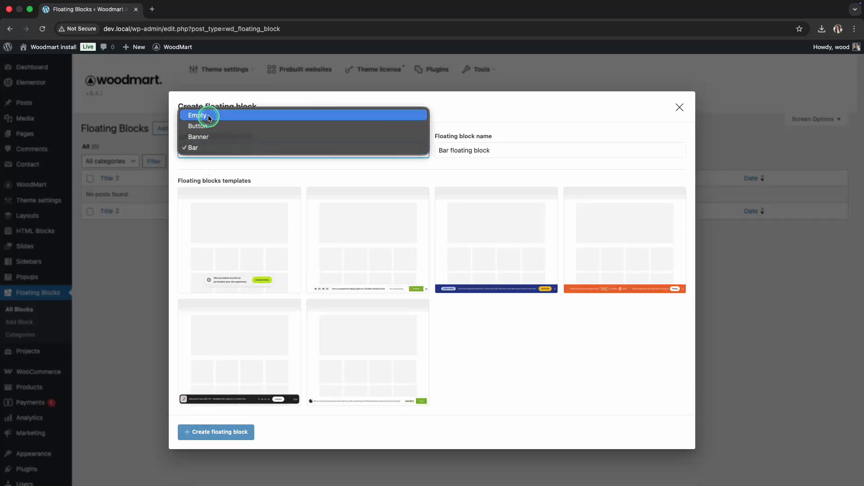
click(207, 115)
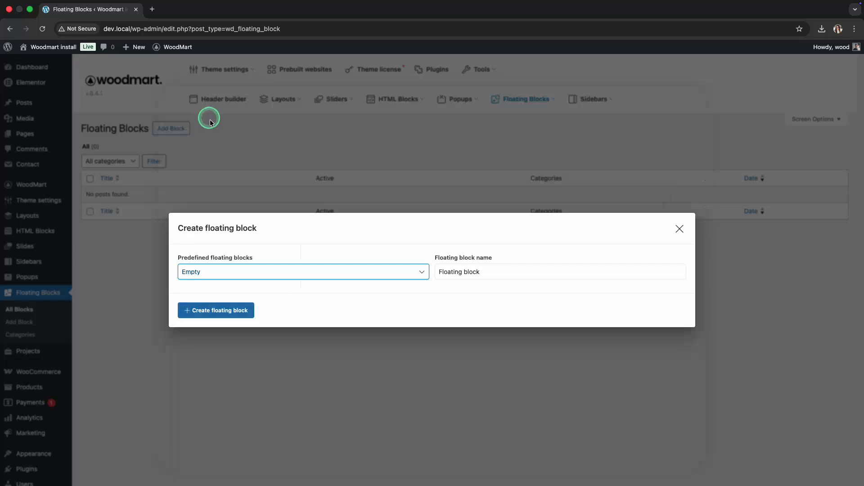
- Name the block "Floating block banner" and create it from the Empty preset
click(481, 272)
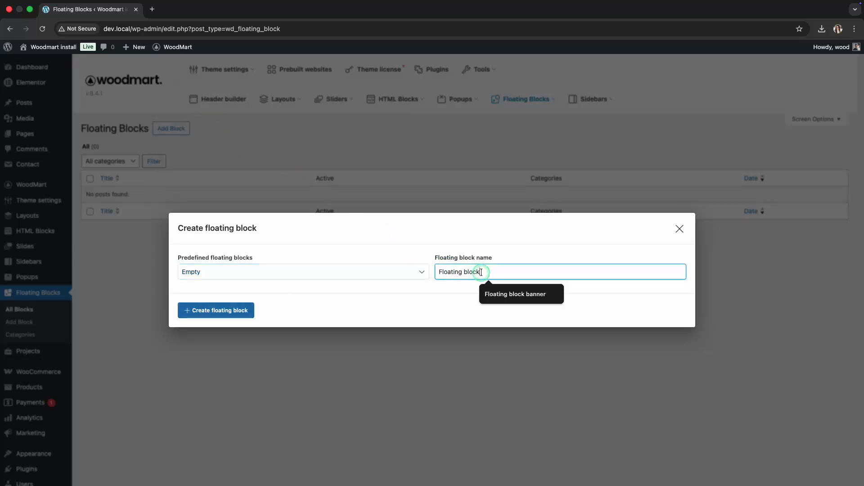
text(banner)
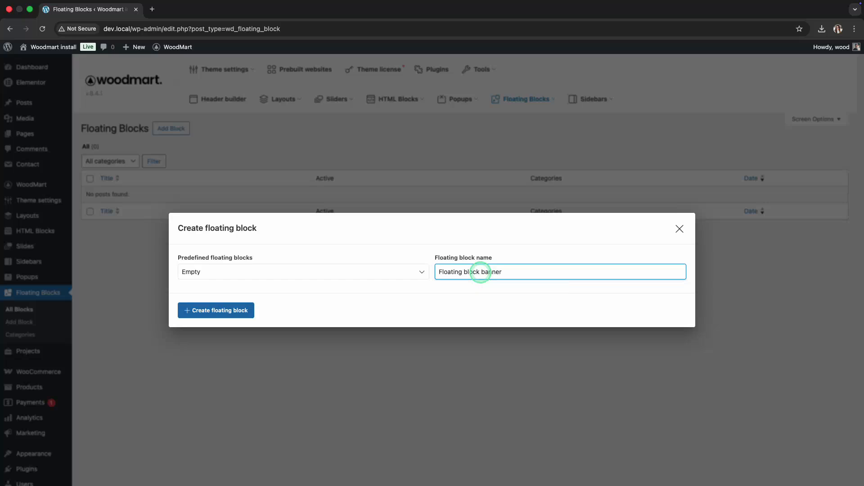
click(234, 319)
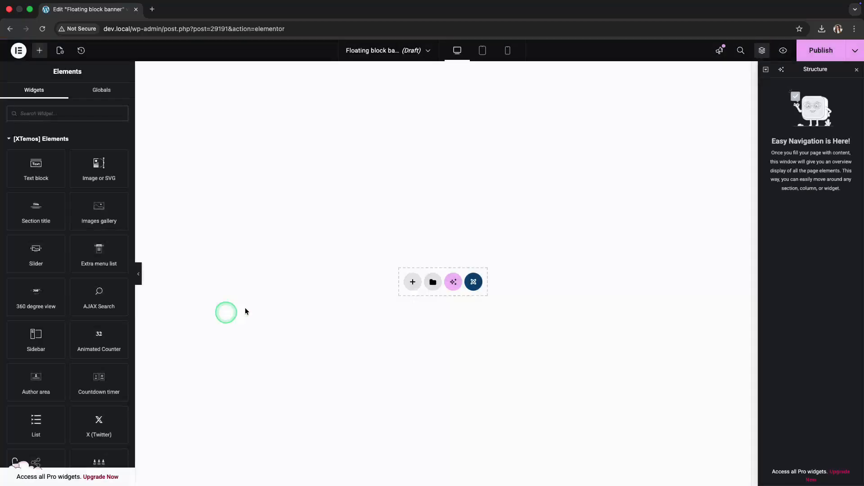
- Add a single container with vertical direction to the canvas and insert a Section title widget in it
click(412, 283)
click(410, 283)
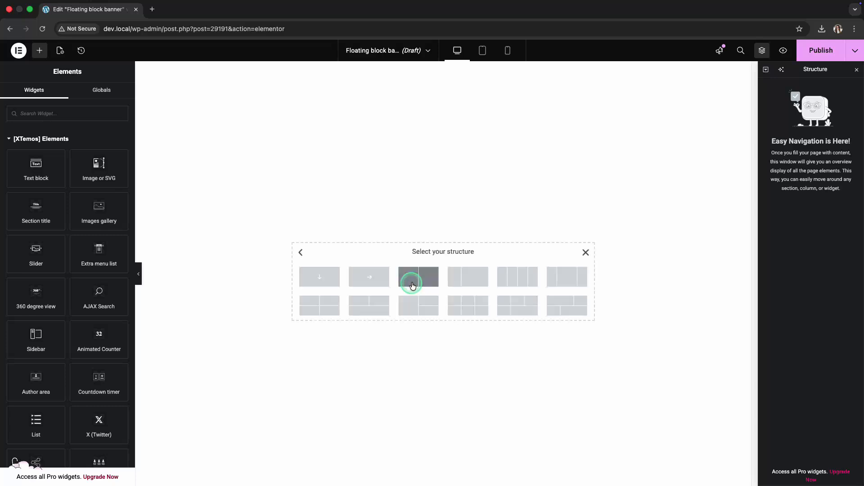
click(329, 279)
click(442, 256)
text(section tit)
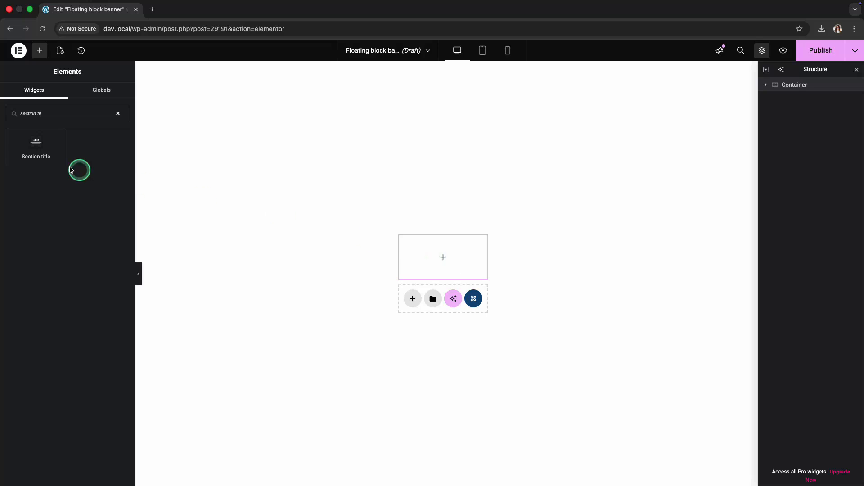
click(49, 154)
- Set the section title to "UP TO 40% OFF" and clear its subtitle and after-title text
triple_click(69, 211)
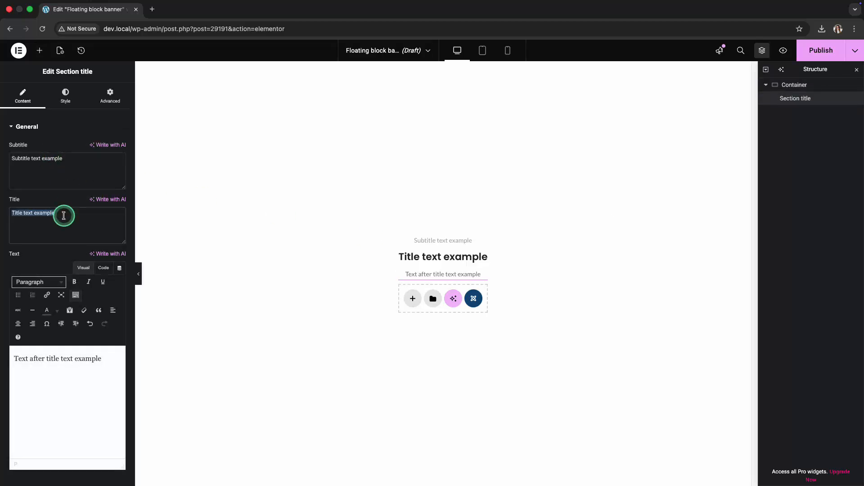
text(UP TO 40% OFF)
triple_click(70, 163)
key(BackSpace)
triple_click(92, 359)
key(BackSpace)
- Align the section title left and set its width to 200 px
click(66, 96)
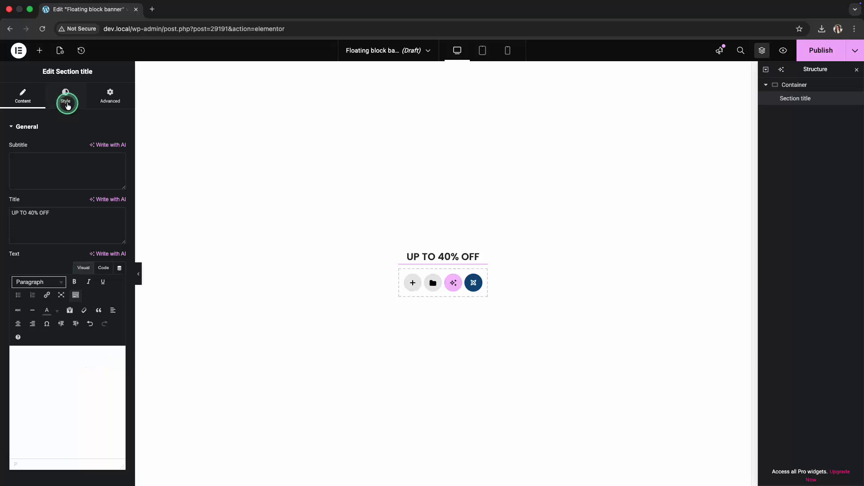
click(27, 216)
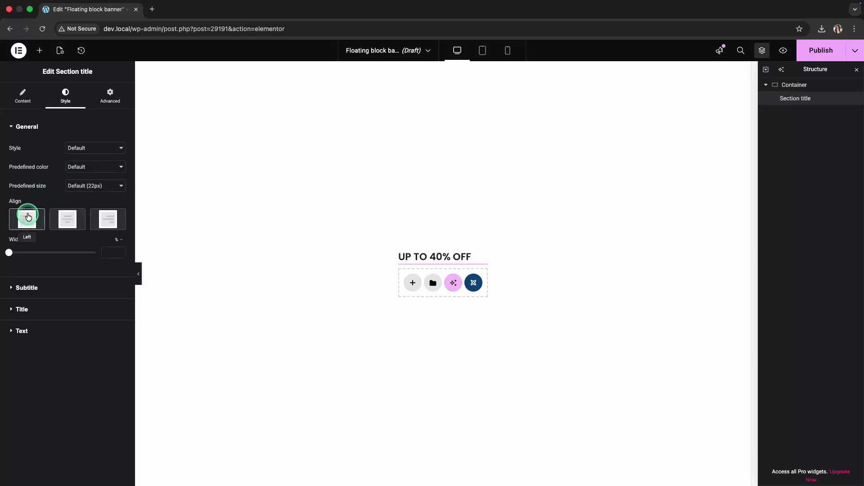
click(119, 240)
click(118, 241)
click(113, 251)
text(200)
- Set the title's typography to a size of 42 px with a line height of 1.2
click(67, 309)
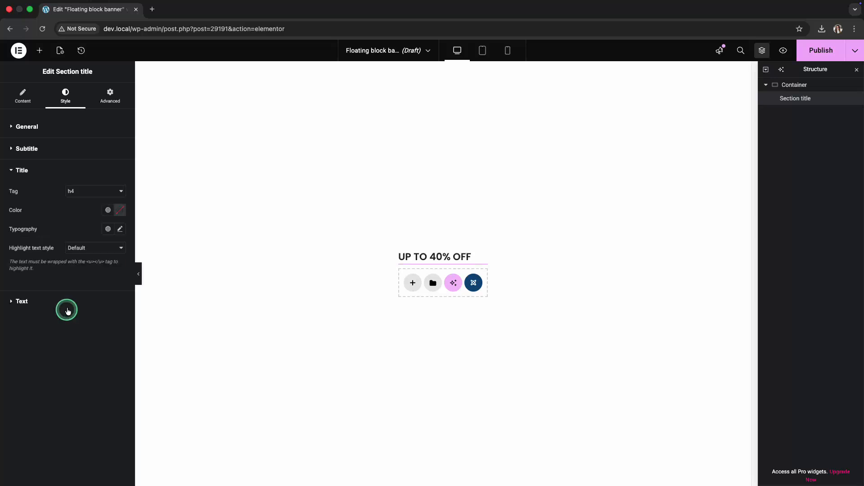
click(120, 230)
click(103, 301)
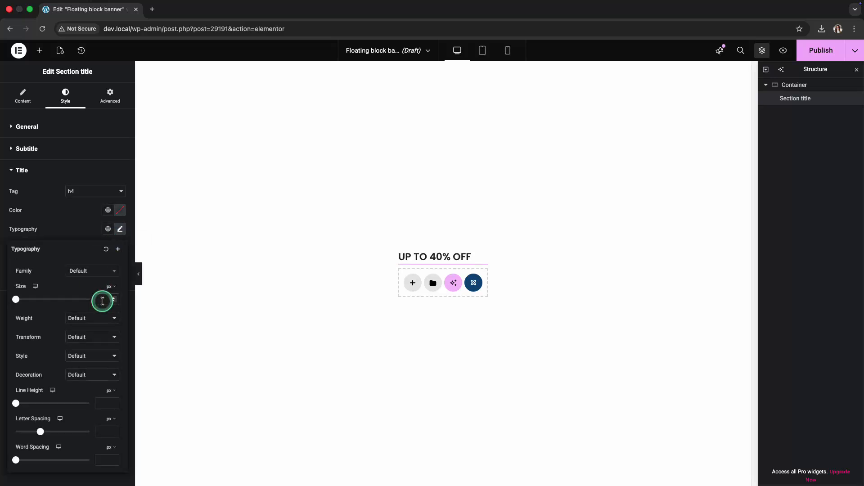
text(42)
click(110, 393)
click(110, 406)
text(1.2)
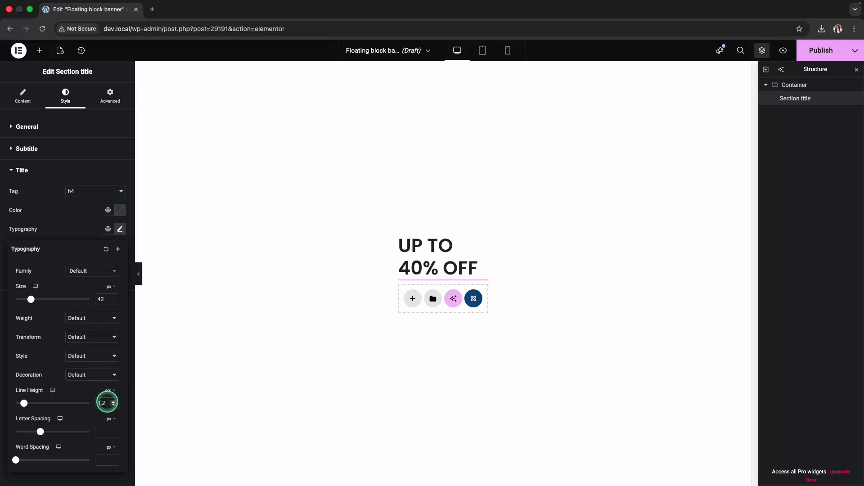
- Add a Text block widget below the title with the text "On selected chairs & sofas"
click(40, 52)
text(text)
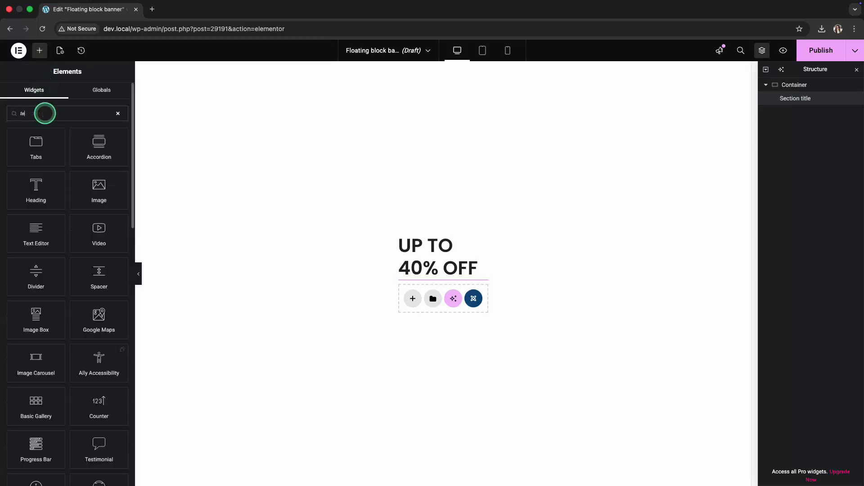
click(37, 181)
triple_click(53, 255)
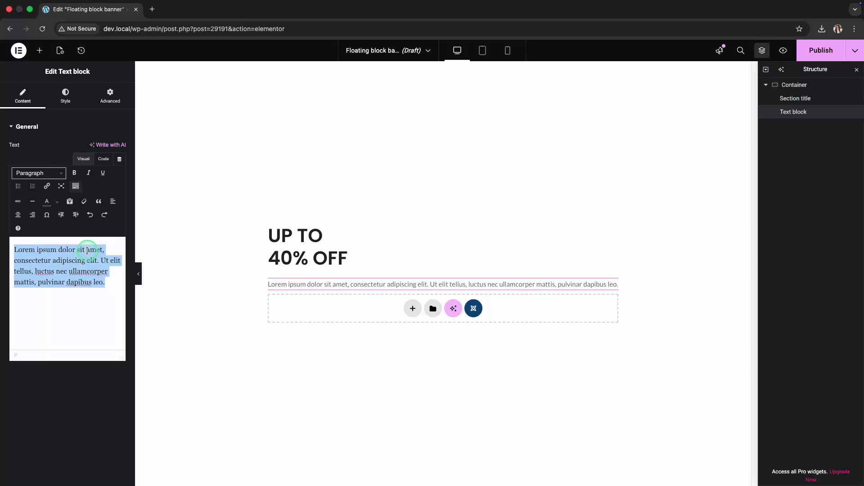
text(On selected chairs & sofas)
- Style the text block's paragraph with a 20 px font size, a bolder weight and the Title text color
click(69, 102)
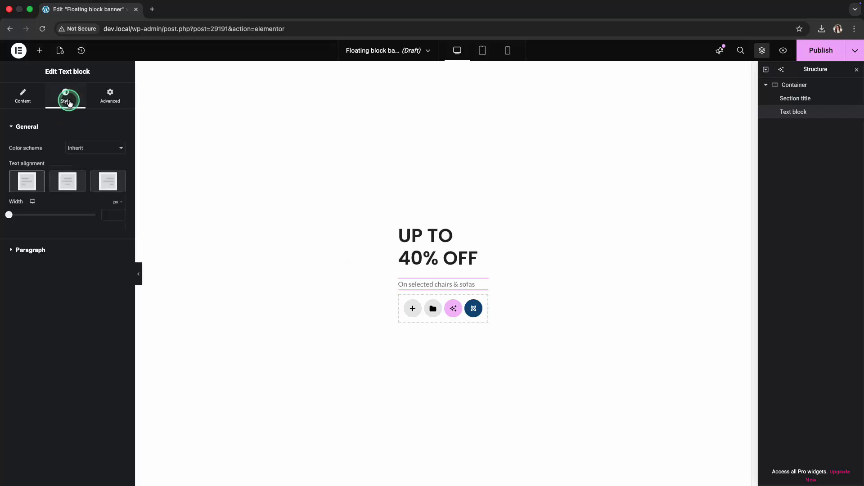
click(86, 250)
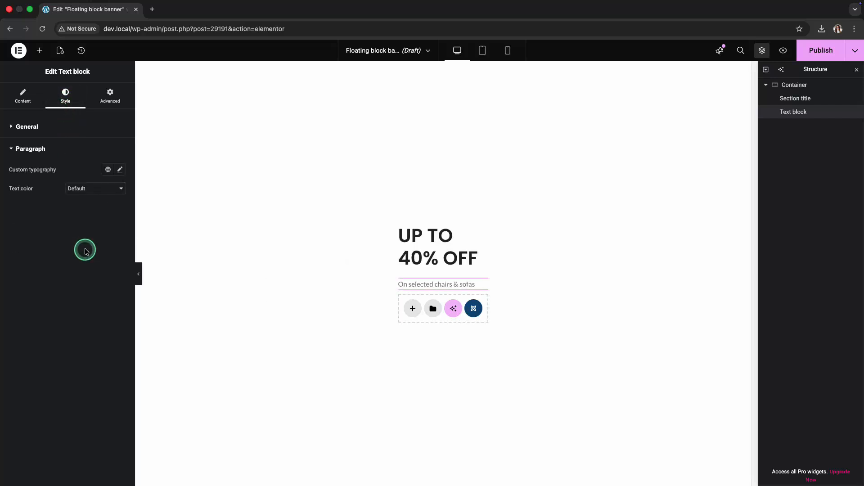
click(119, 170)
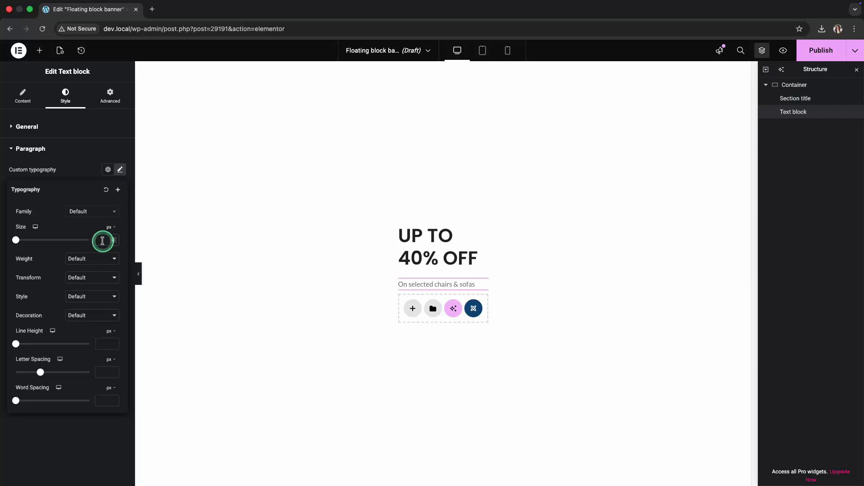
click(102, 240)
text(20)
click(99, 259)
click(99, 215)
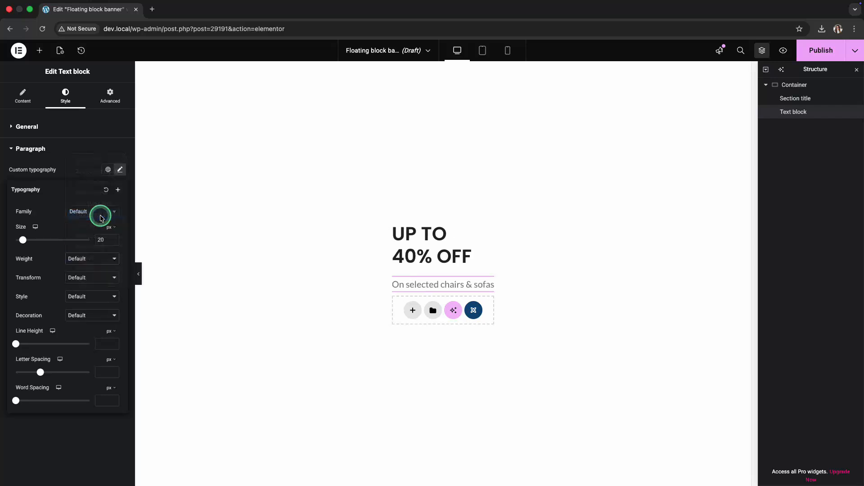
click(57, 171)
click(71, 188)
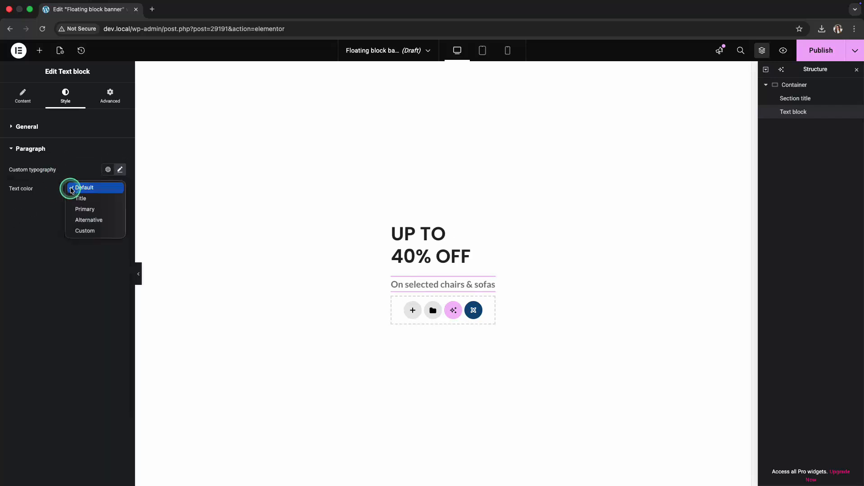
click(79, 198)
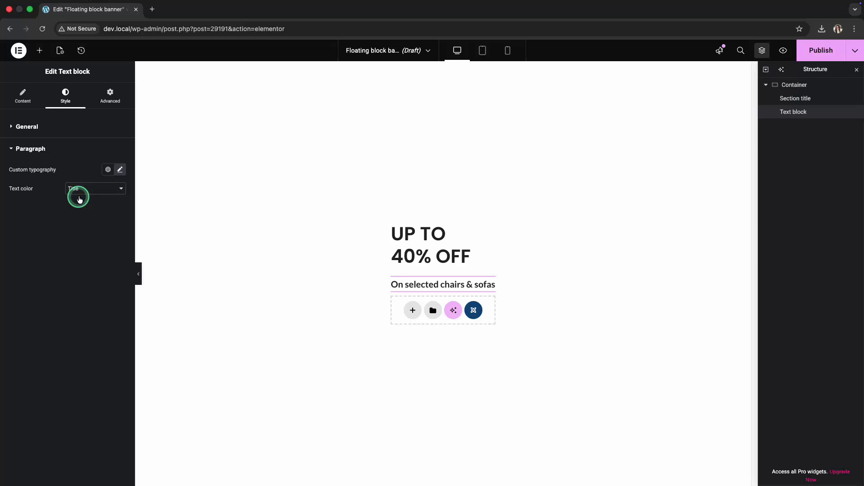
- Add a Button widget below the text block and label it "Shop now!"
click(39, 50)
text(butto)
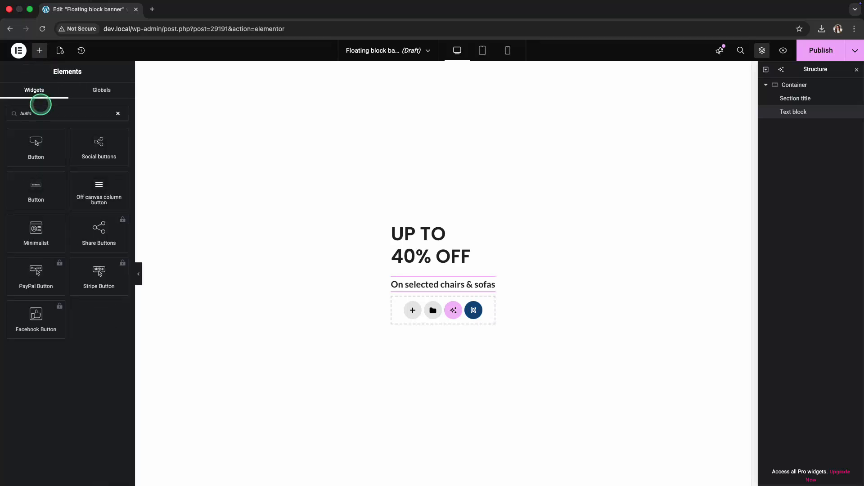
click(45, 153)
triple_click(75, 147)
text(Shop now!)
click(75, 173)
key(BackSpace)
text(shop)
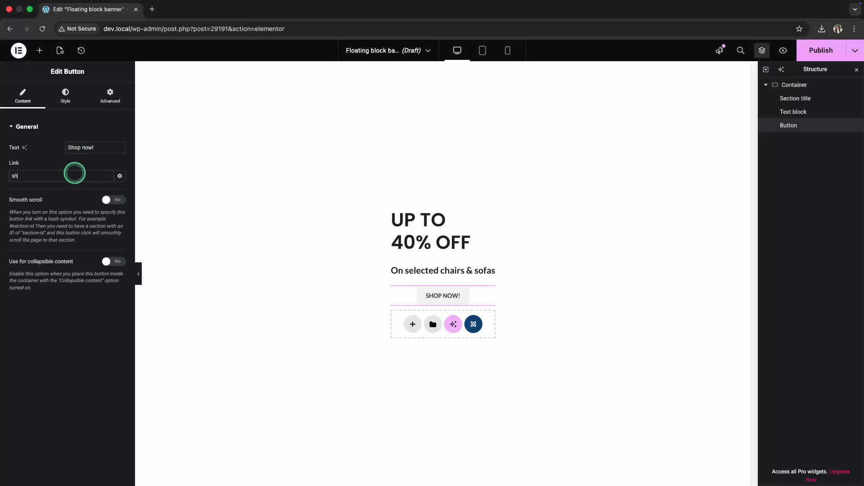
click(73, 246)
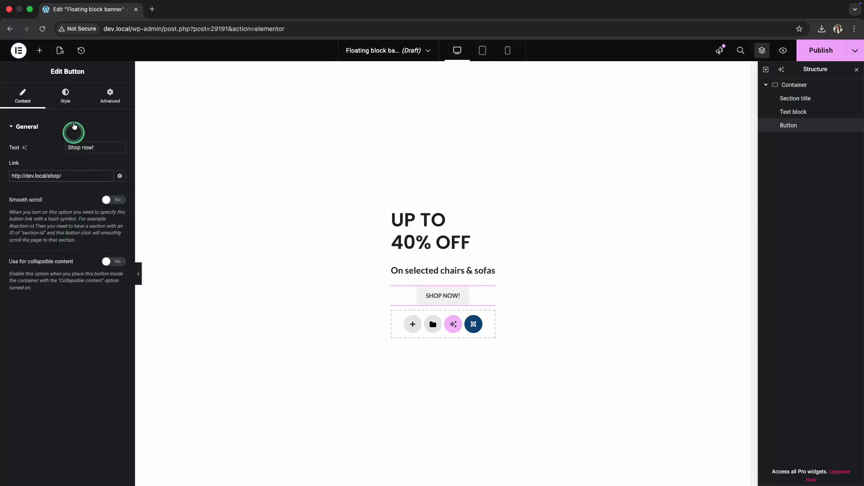
- Give the button the White predefined color and Large size, and align it left
click(66, 94)
click(89, 166)
click(90, 208)
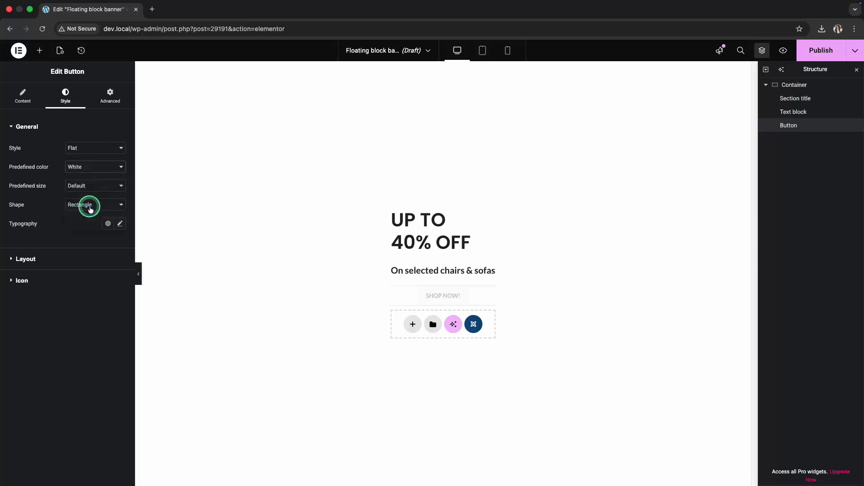
click(90, 187)
click(88, 216)
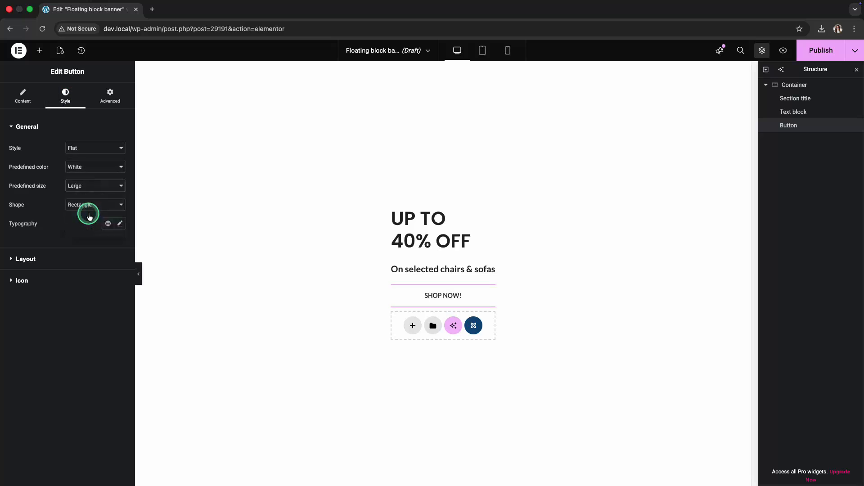
click(71, 256)
click(29, 188)
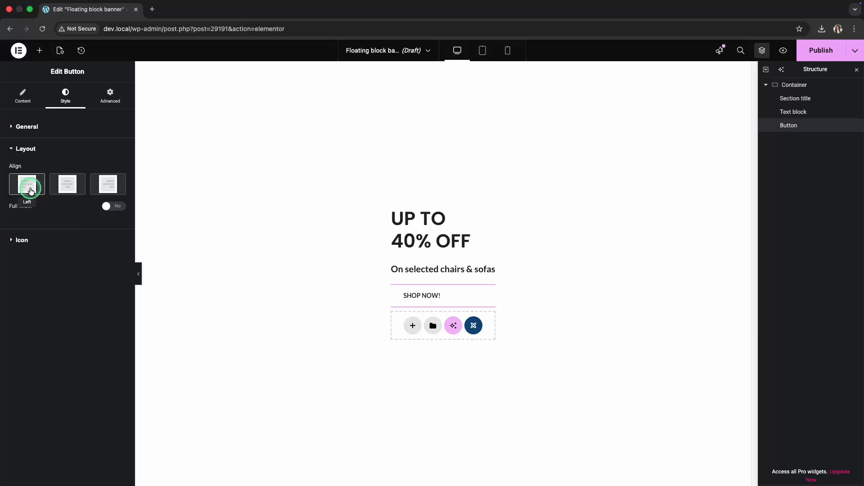
- Set the container's column and row gaps to 10 px
click(784, 86)
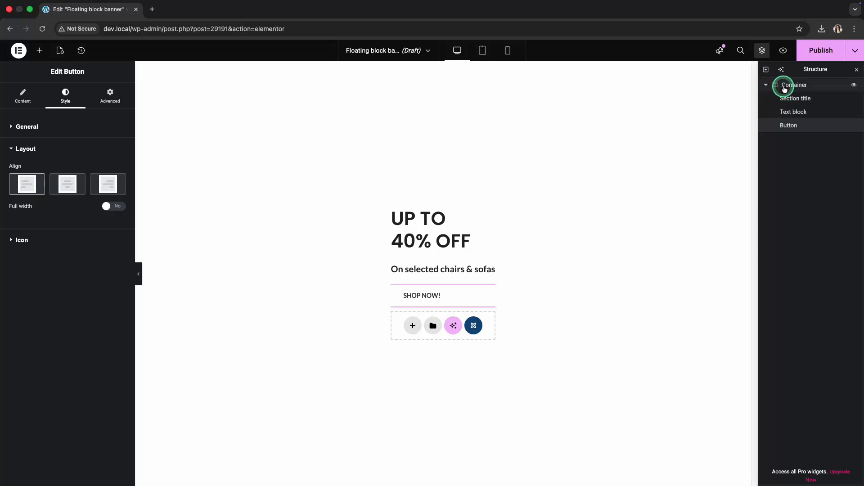
click(36, 362)
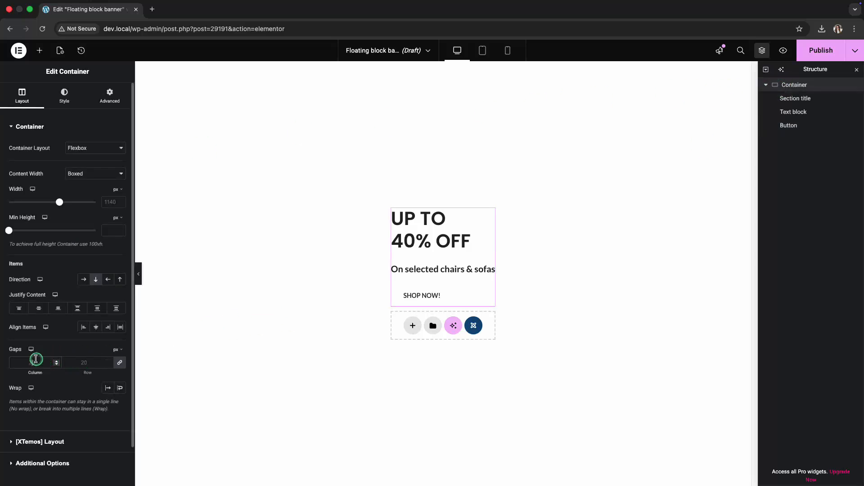
text(10)
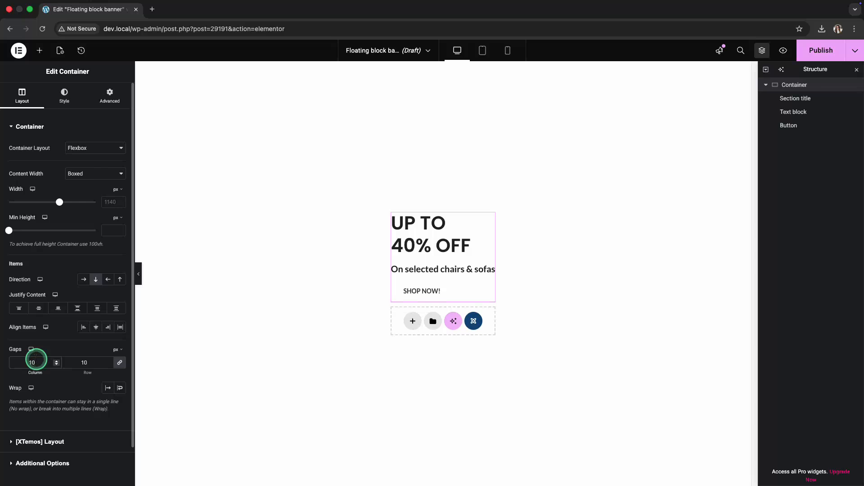
- Set the container's XTemos Extra color scheme to Light
click(65, 97)
click(61, 220)
click(79, 192)
click(80, 205)
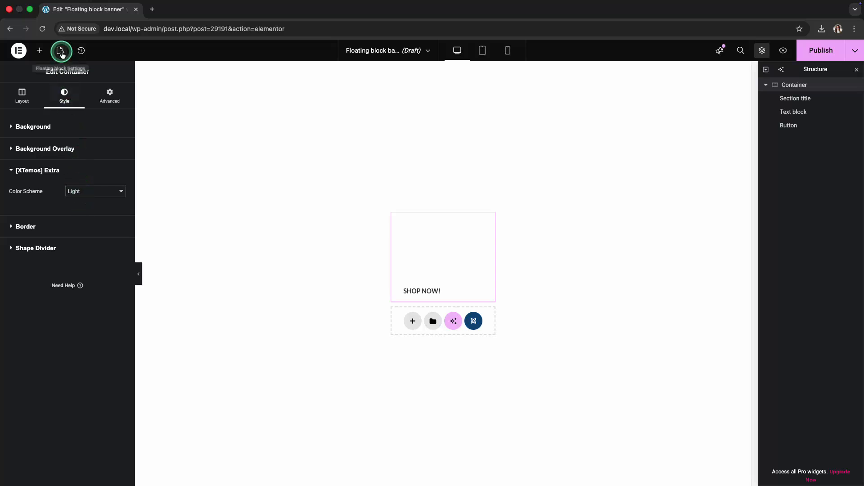
- Use the green brown-leather armchair picture from the media library as the floating block's background image
click(61, 51)
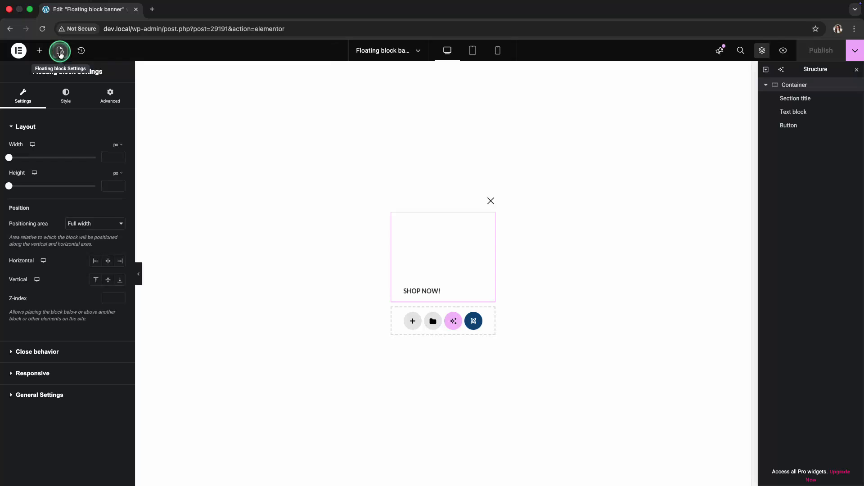
click(66, 95)
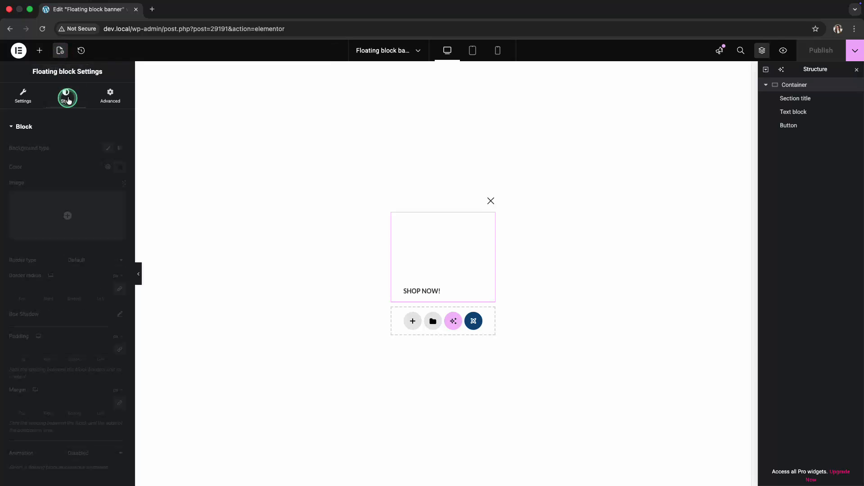
click(82, 202)
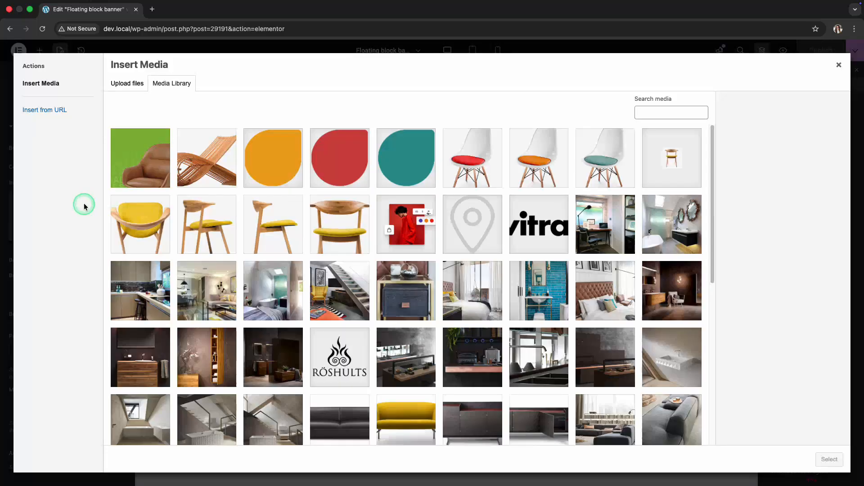
click(138, 164)
click(829, 459)
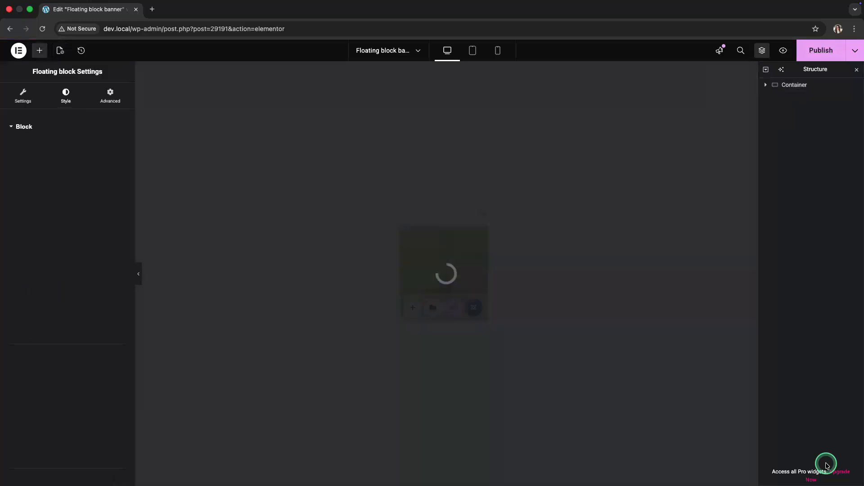
- Set the background image's position to Center Center and its display size to Cover
click(99, 293)
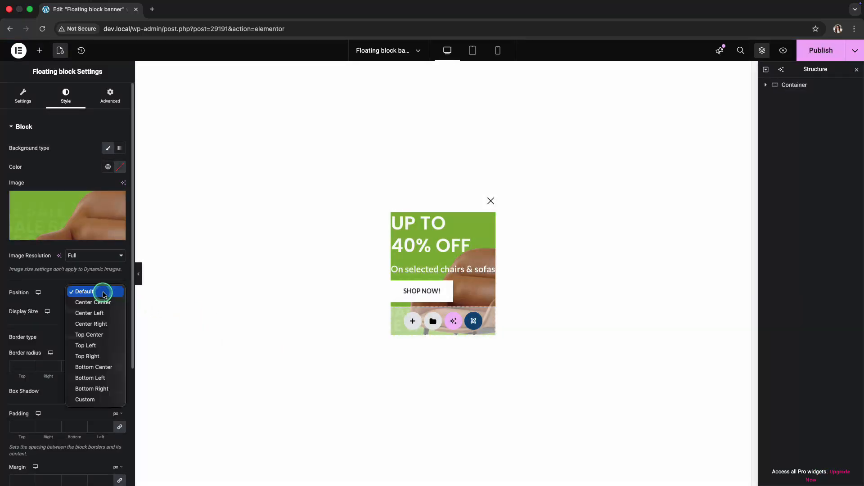
click(104, 303)
click(97, 311)
click(98, 322)
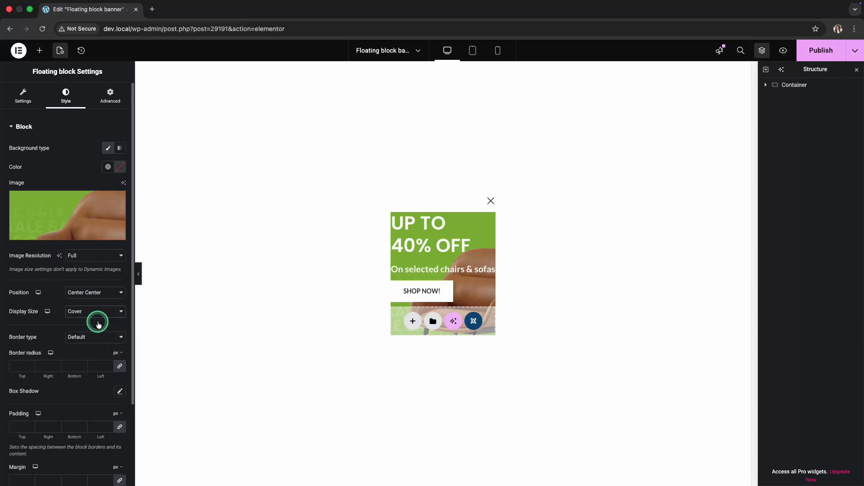
- Give the floating block 30 px padding on all sides and unlinked margins of 40 px right and 40 px bottom
click(18, 425)
text(30)
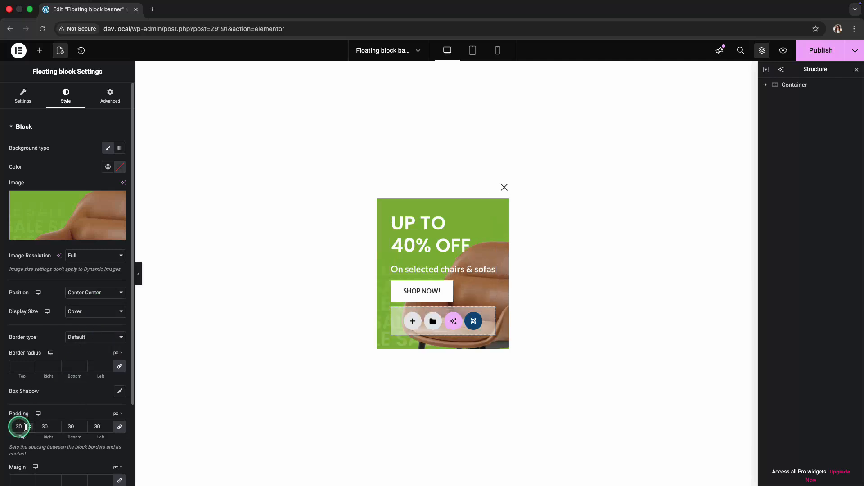
scroll(27, 423, down, 5)
click(120, 389)
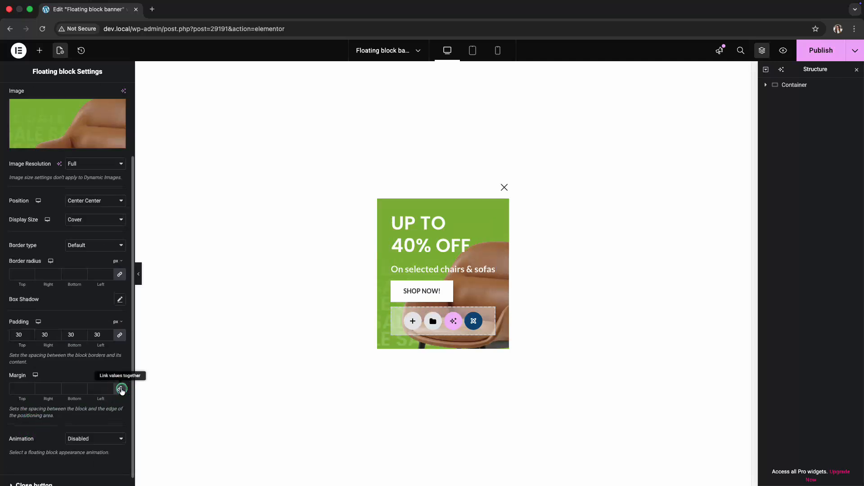
text(40)
click(71, 388)
text(40)
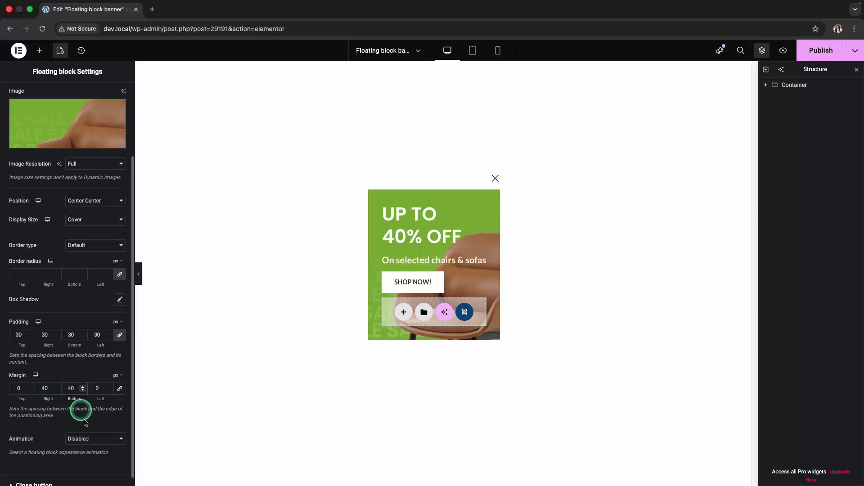
- Set the floating block's appearance animation to Slide from right
click(91, 438)
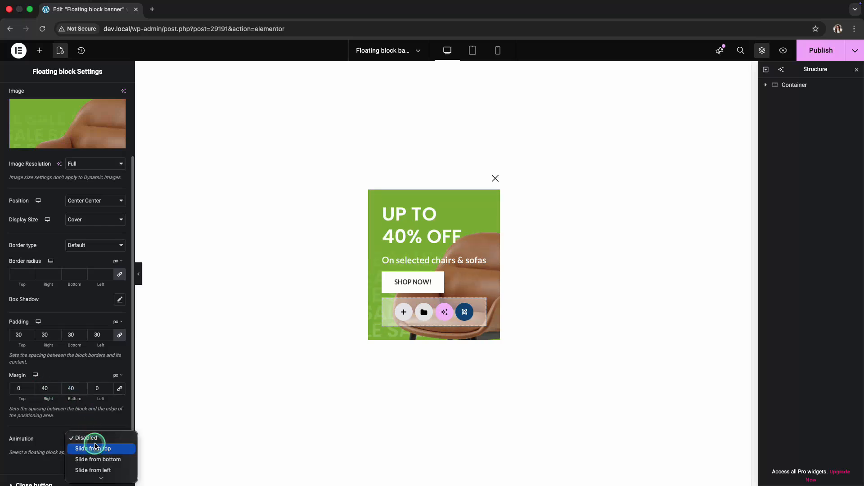
scroll(95, 446, down, 3)
click(96, 448)
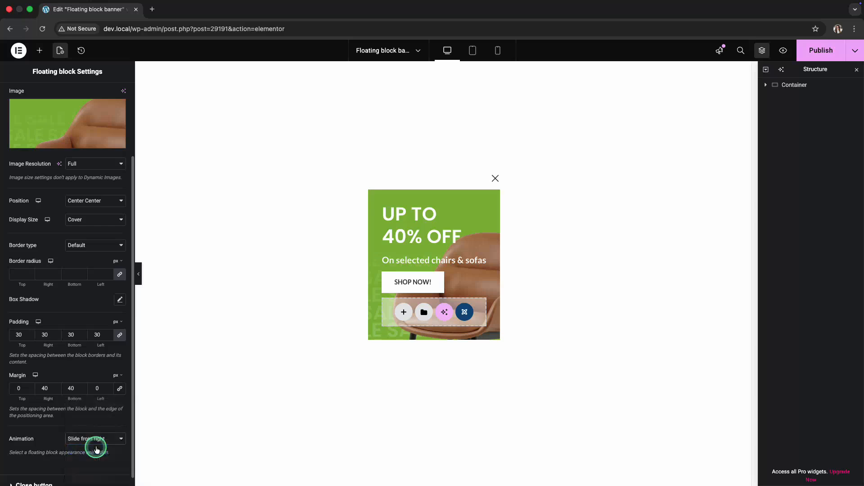
- Size the floating block to 320 px wide and 450 px high, and position it horizontally Right and vertically Bottom
scroll(90, 396, up, 5)
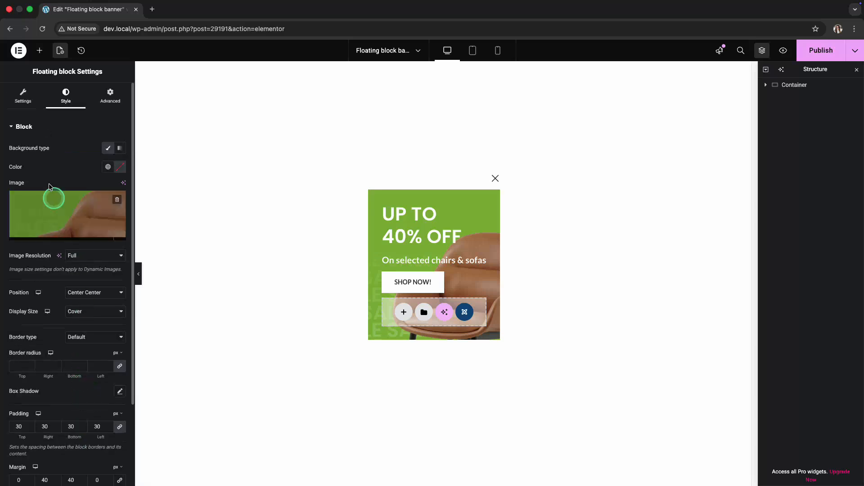
click(31, 102)
click(111, 156)
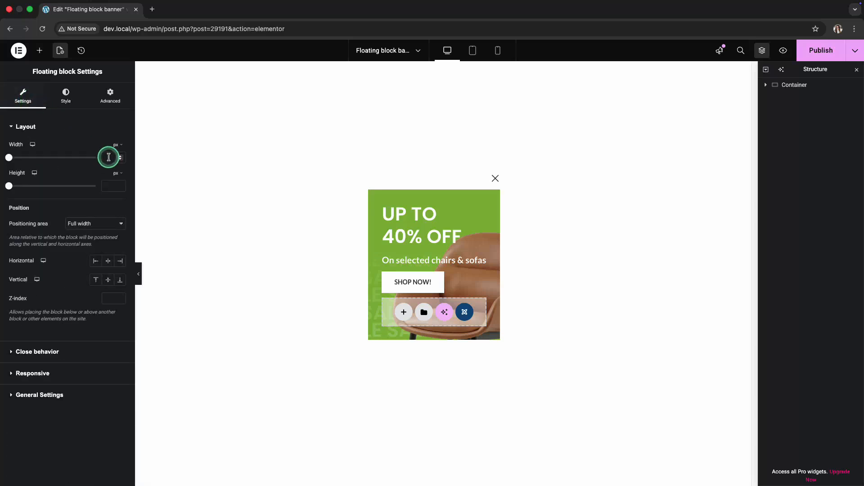
text(320)
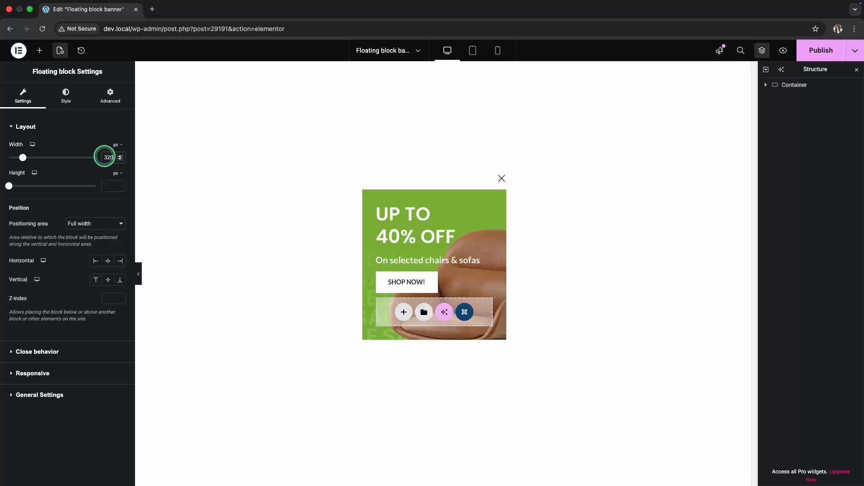
click(108, 184)
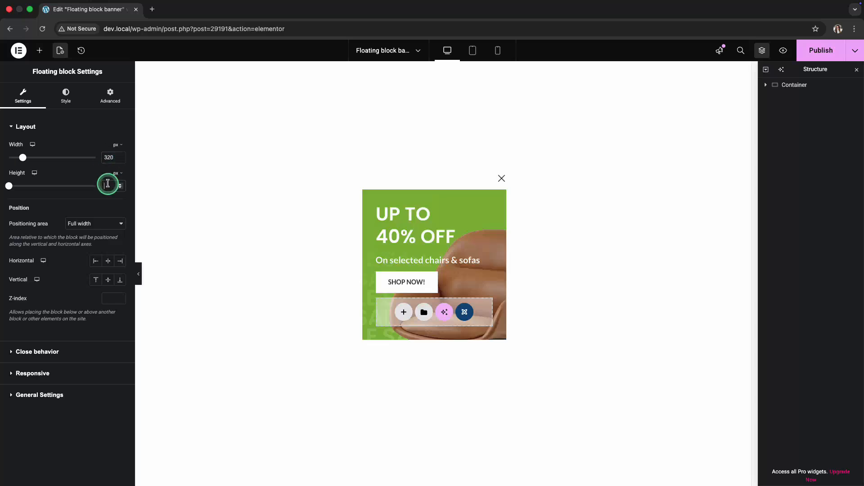
text(450)
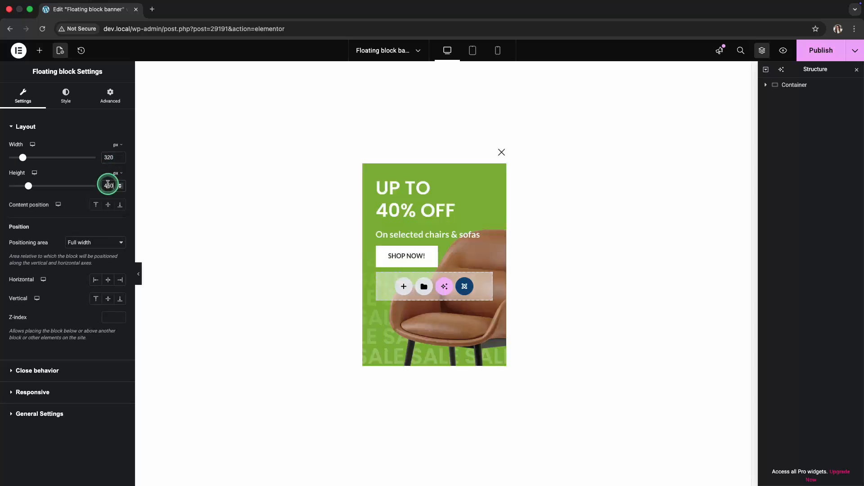
click(119, 280)
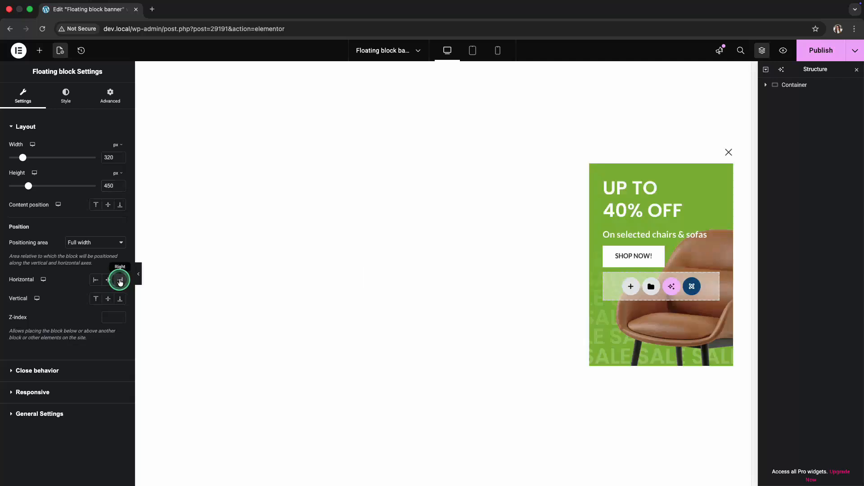
click(117, 299)
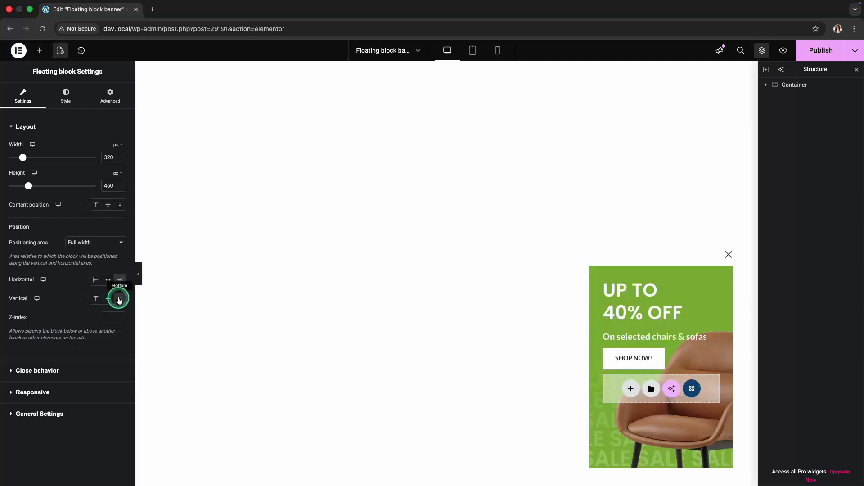
- Enable both the close button and Persistent close in the floating block's close behavior
click(58, 371)
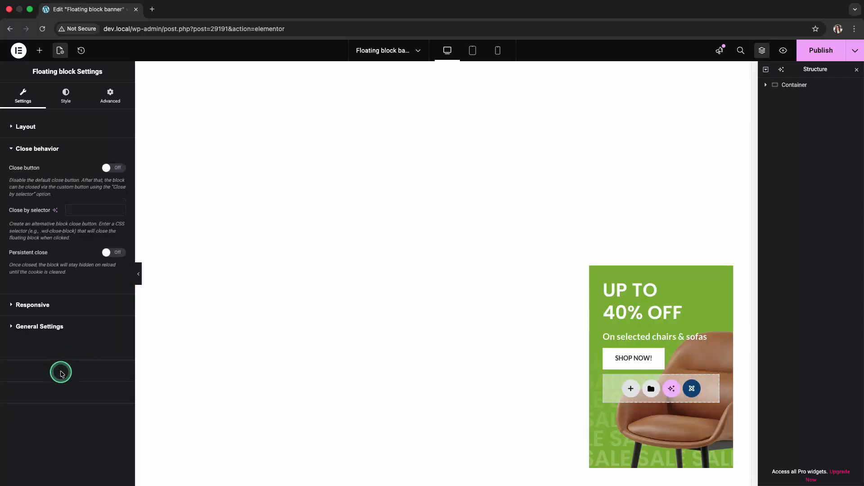
click(117, 168)
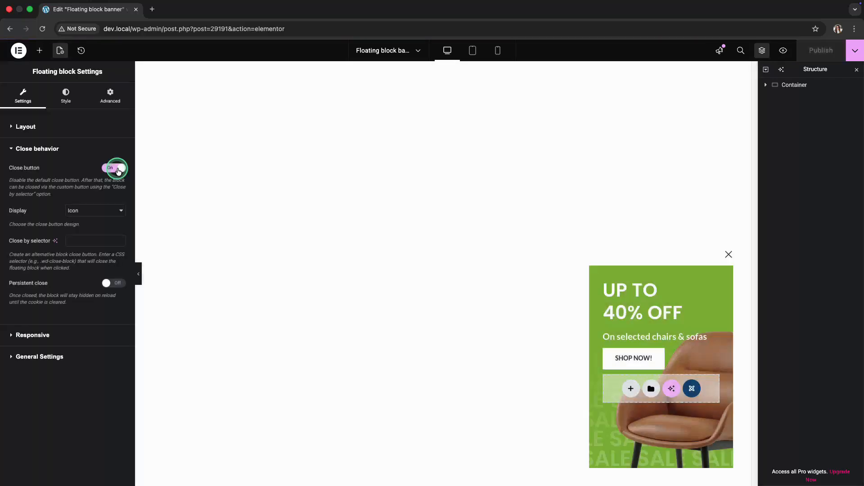
click(116, 284)
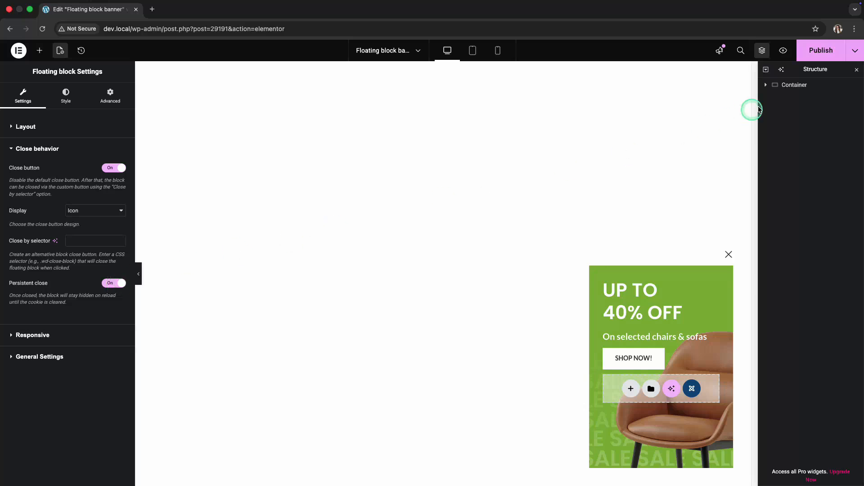
- Publish the floating block and preview it on the live home page, checking how it behaves while the page scrolls
click(818, 58)
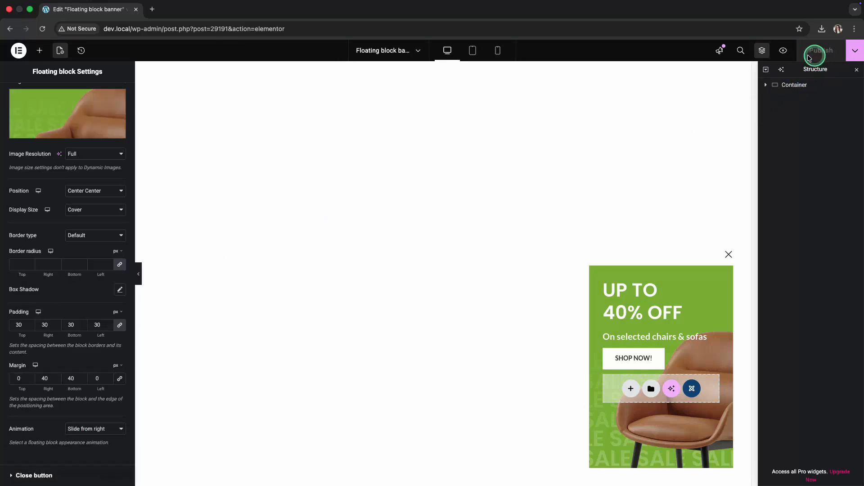
click(783, 52)
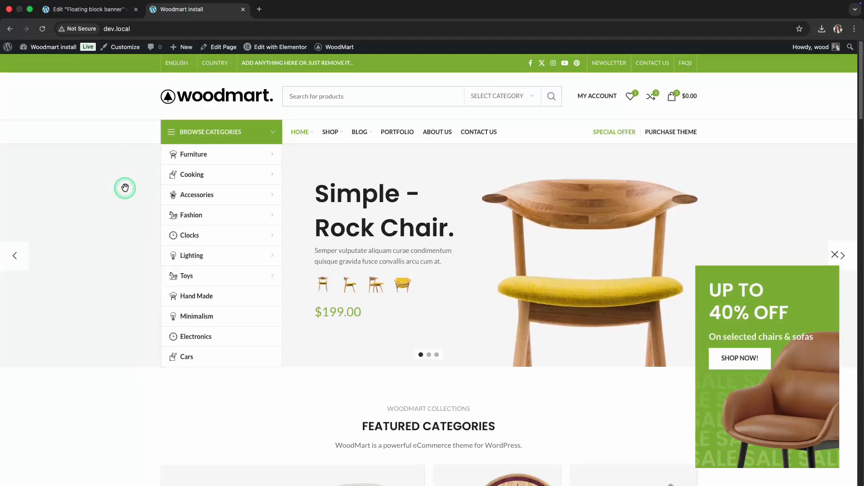
scroll(124, 188, down, 10)
scroll(125, 190, down, 2)
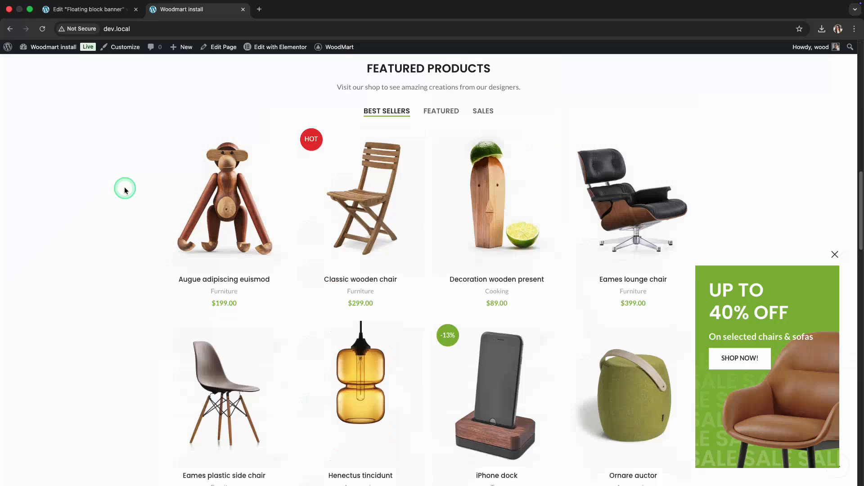
scroll(124, 188, up, 12)
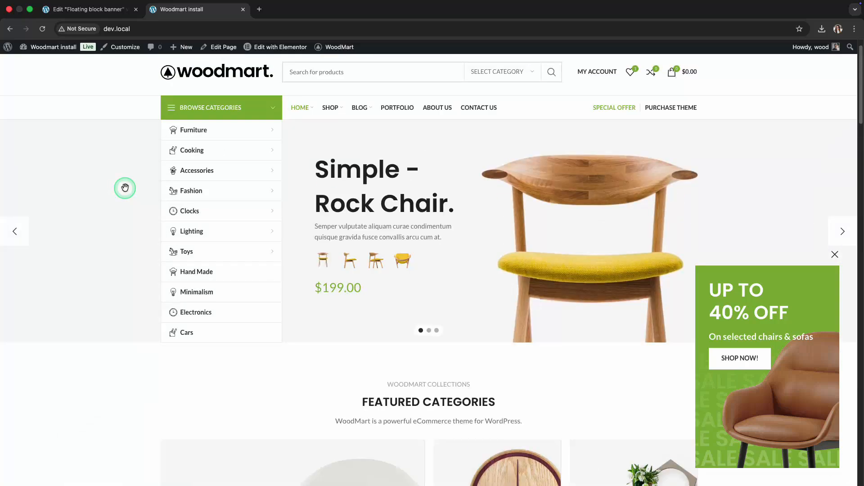
- Return to the floating block editor and change the display mode to Use triggers
click(74, 11)
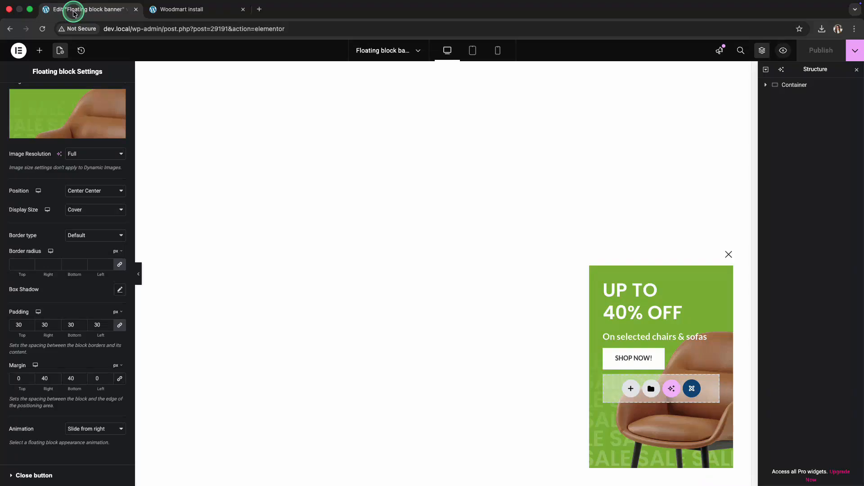
scroll(90, 123, up, 2)
click(109, 99)
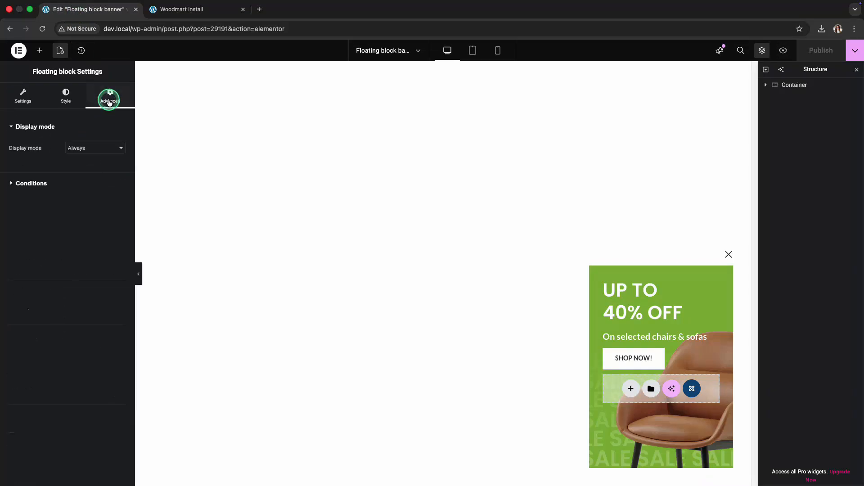
click(104, 147)
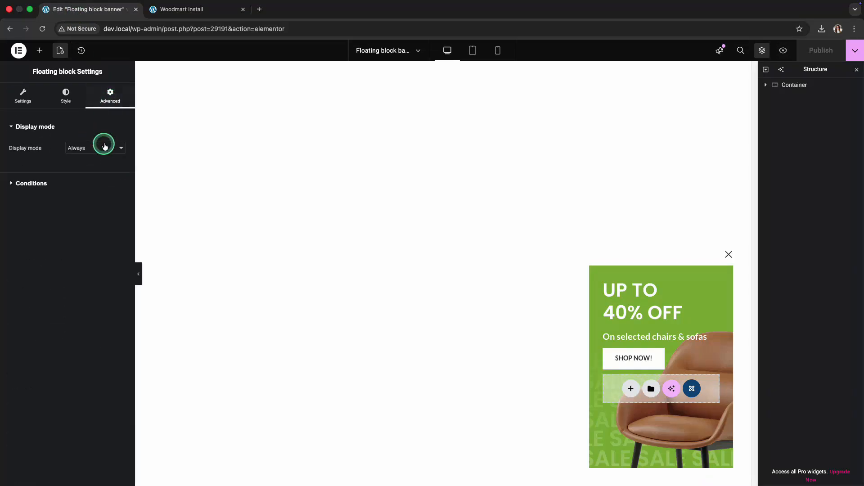
click(104, 158)
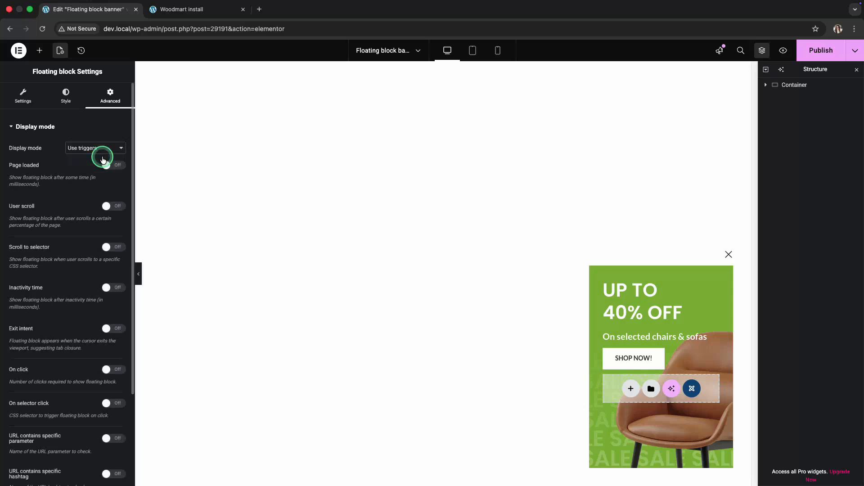
- Enable the After page views trigger and set it to 3 views
scroll(103, 159, down, 3)
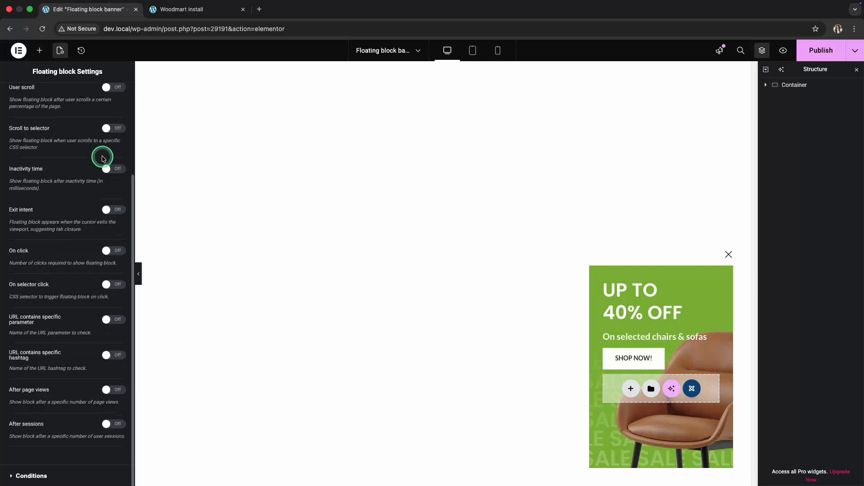
click(116, 389)
click(120, 416)
click(120, 418)
click(114, 435)
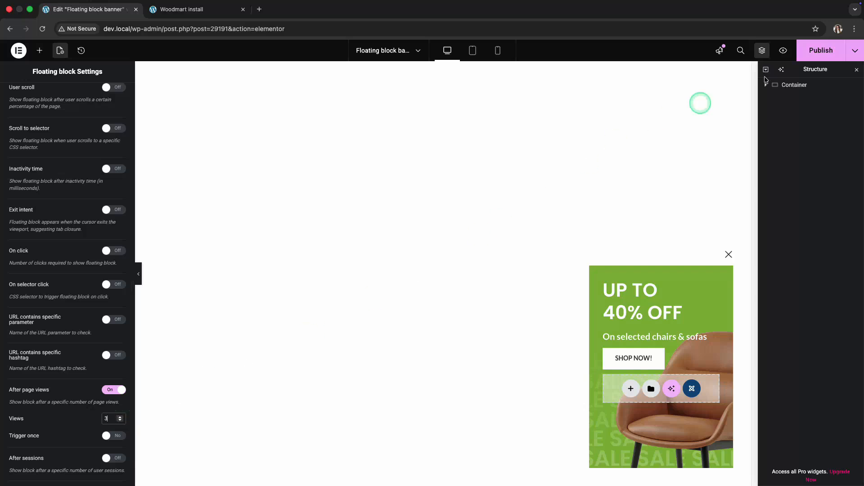
- Publish the trigger settings and test them on the live site by visiting the Shop, Blog and Portfolio pages
click(818, 56)
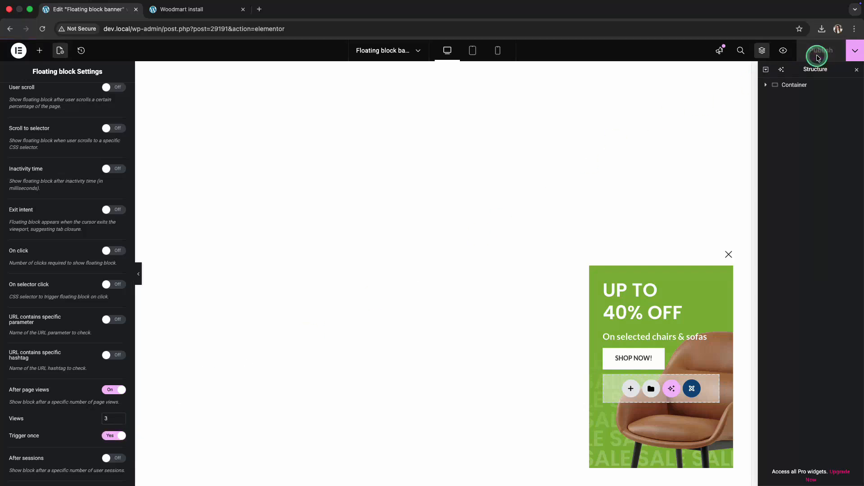
click(173, 9)
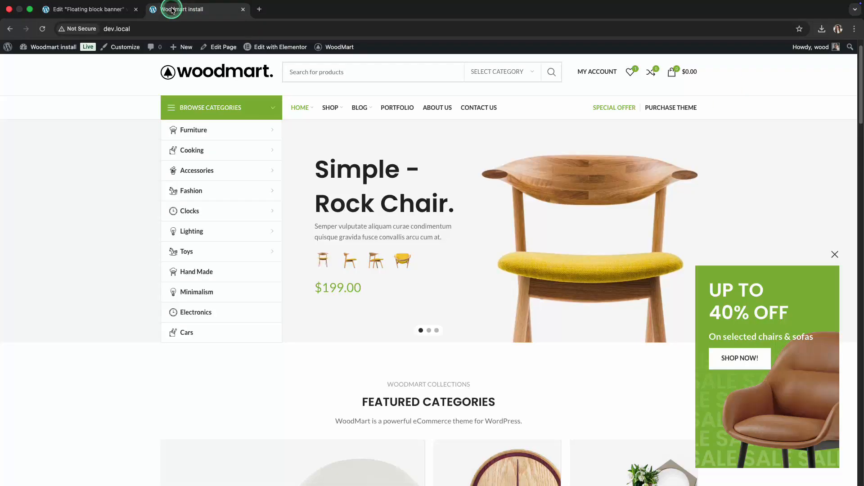
click(330, 107)
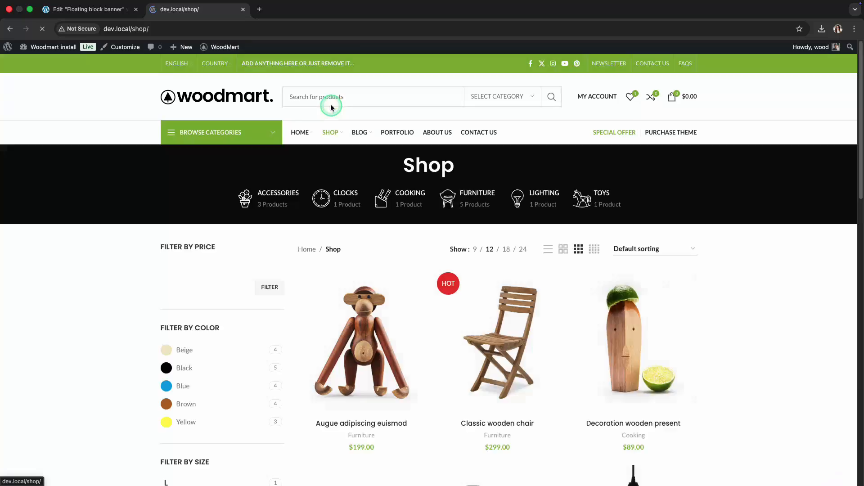
click(359, 130)
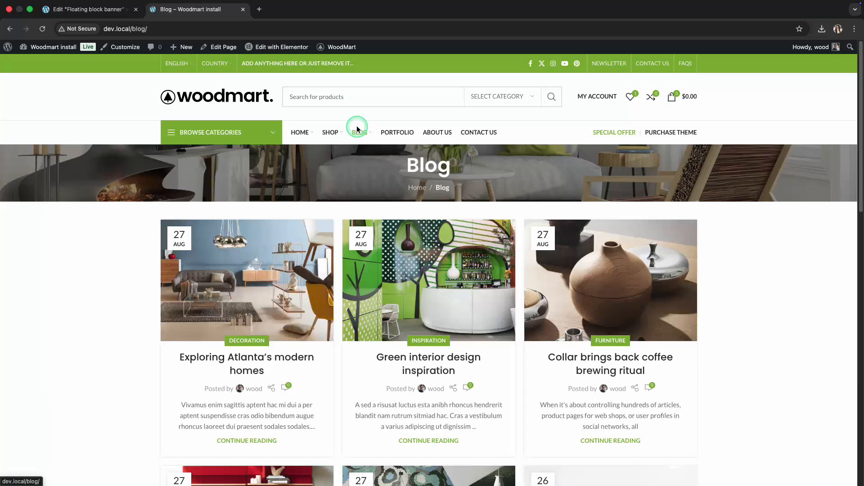
click(390, 134)
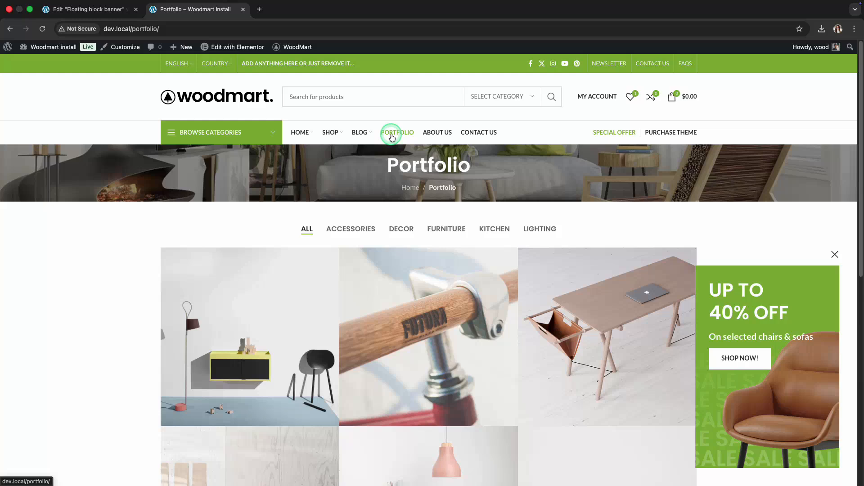
- Return to the floating block editor and add a second display condition with its comparison set to Exclude
click(85, 10)
scroll(79, 139, down, 2)
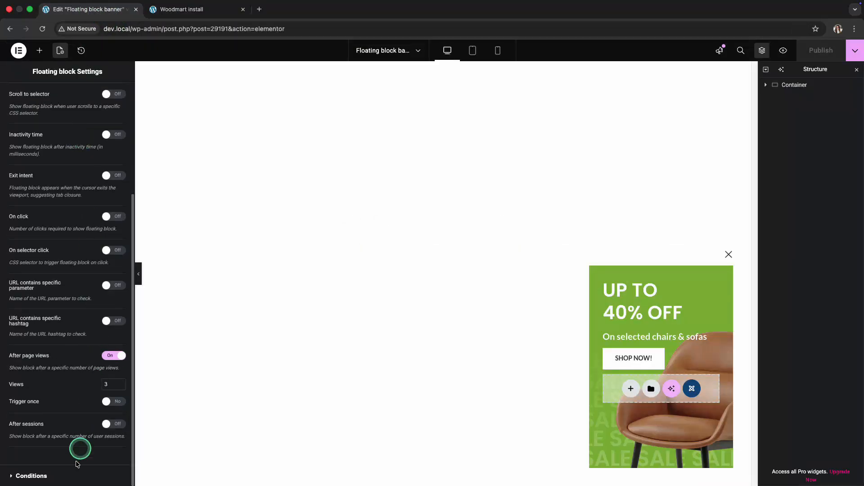
click(74, 475)
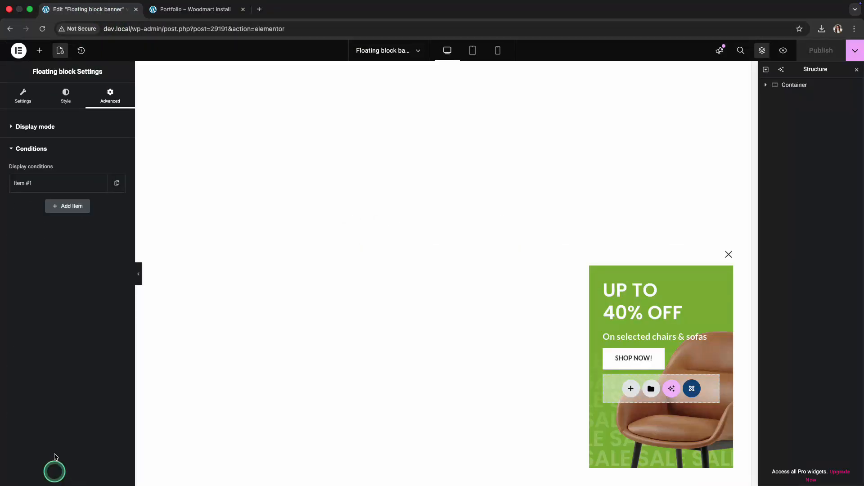
click(50, 185)
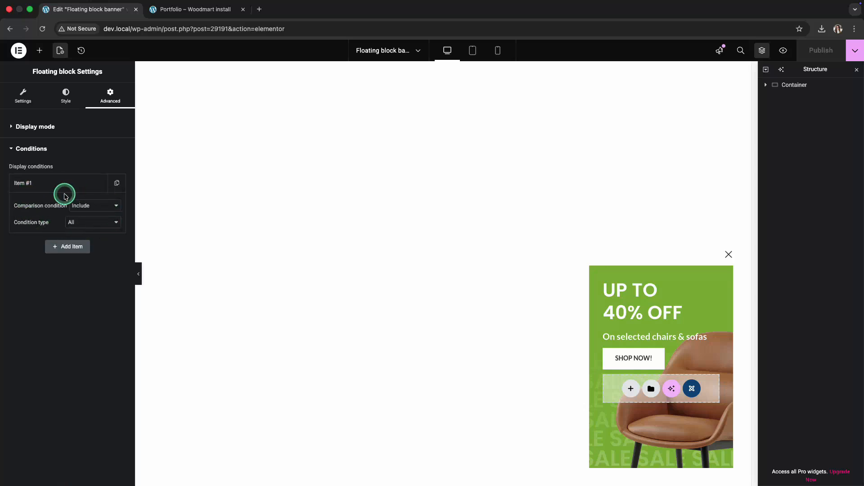
click(68, 246)
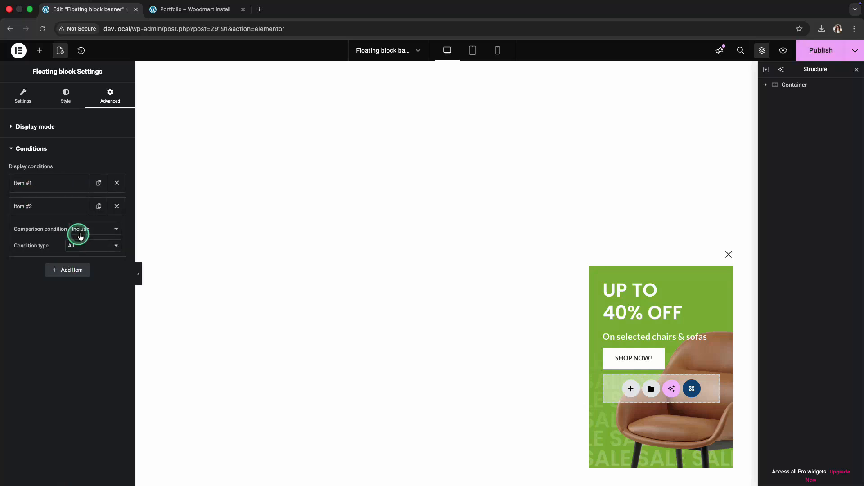
click(82, 229)
click(87, 238)
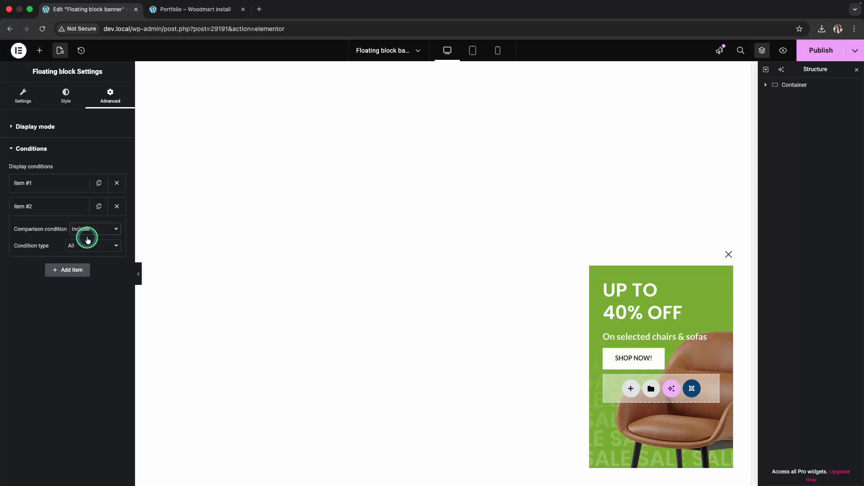
- Set the second condition's type to Post ID and choose the Shop (ID:47) page as its query
click(87, 244)
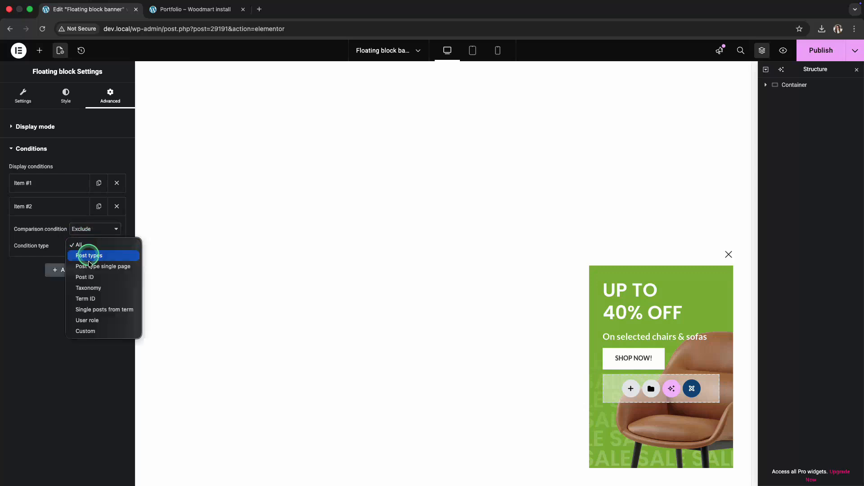
click(89, 278)
click(76, 273)
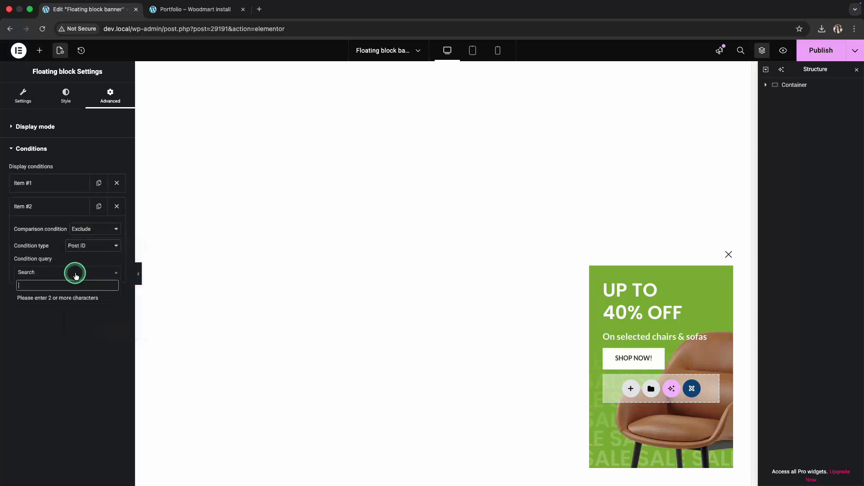
text(shop)
scroll(75, 333, down, 5)
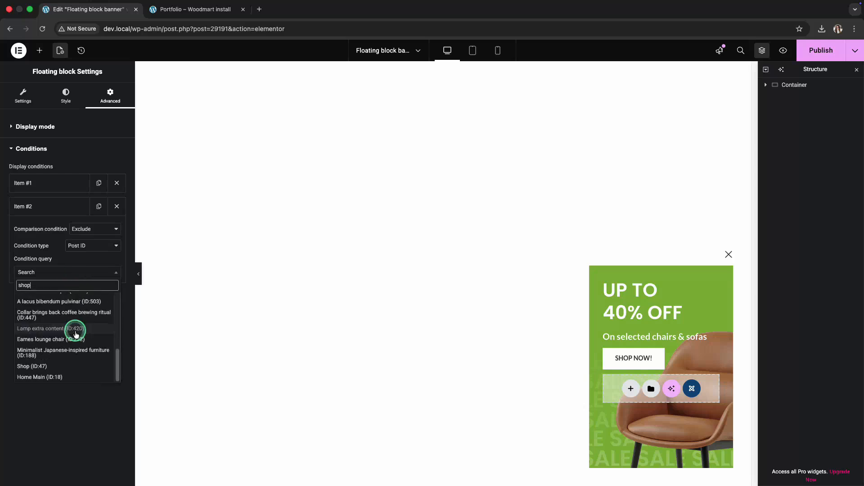
click(54, 366)
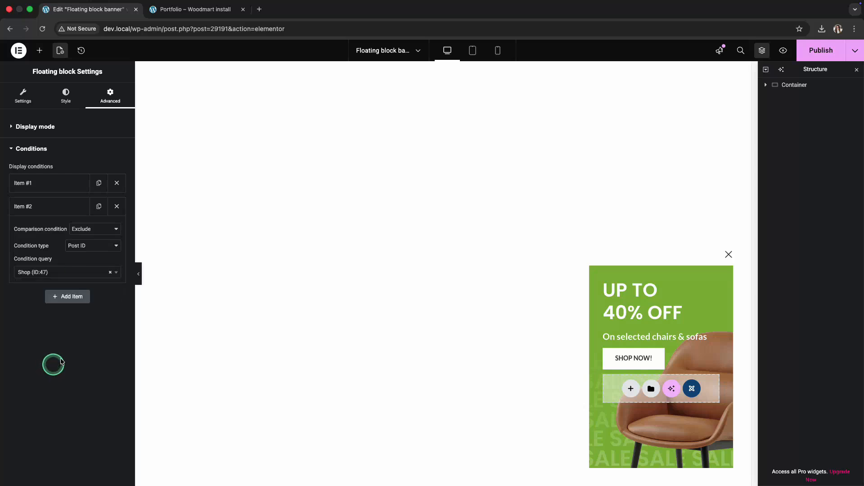
- Publish the display conditions and check the banner on the live Home, Shop and Blog pages
click(817, 56)
click(214, 9)
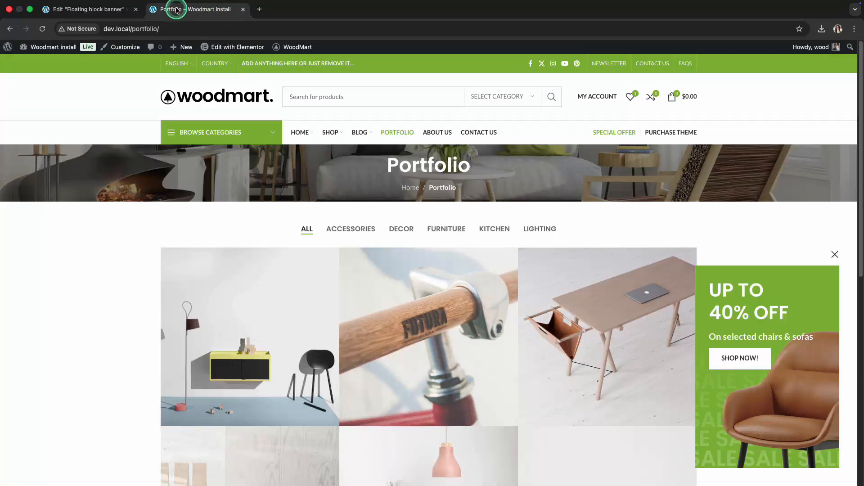
click(191, 96)
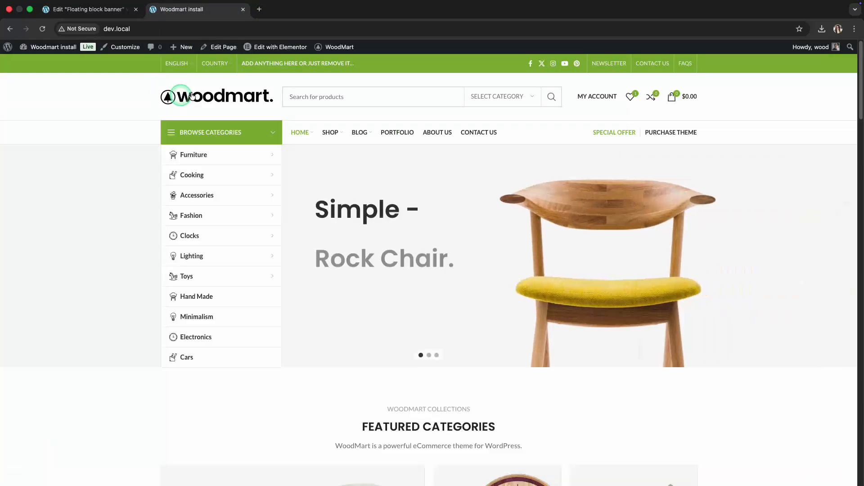
click(360, 132)
click(336, 132)
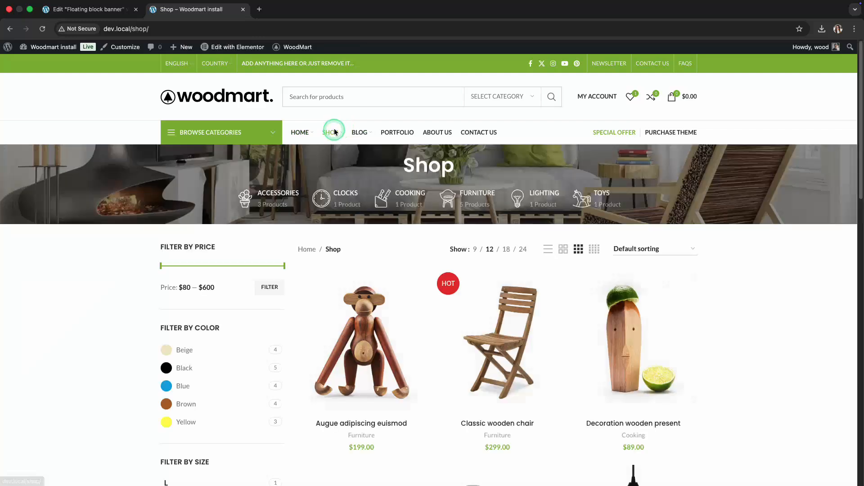
click(355, 132)
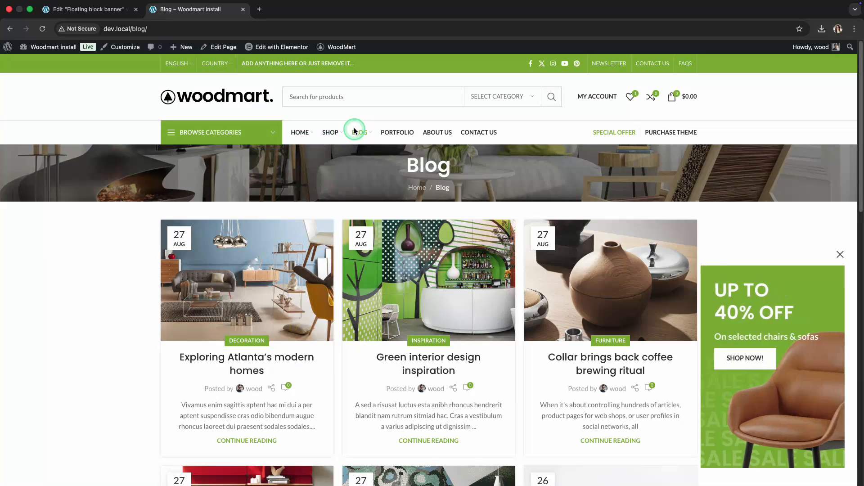